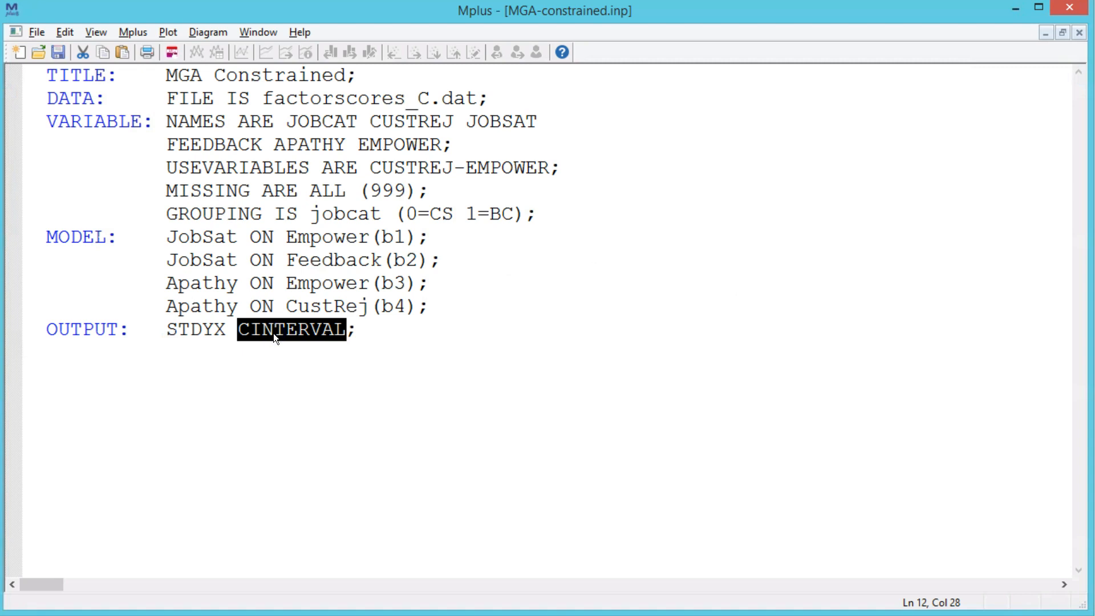
# Examine the regression paths labelled b1 to b4 in the MODEL section of the constrained input file
pyautogui.moveTo(189, 261); pyautogui.dragTo(433, 307)
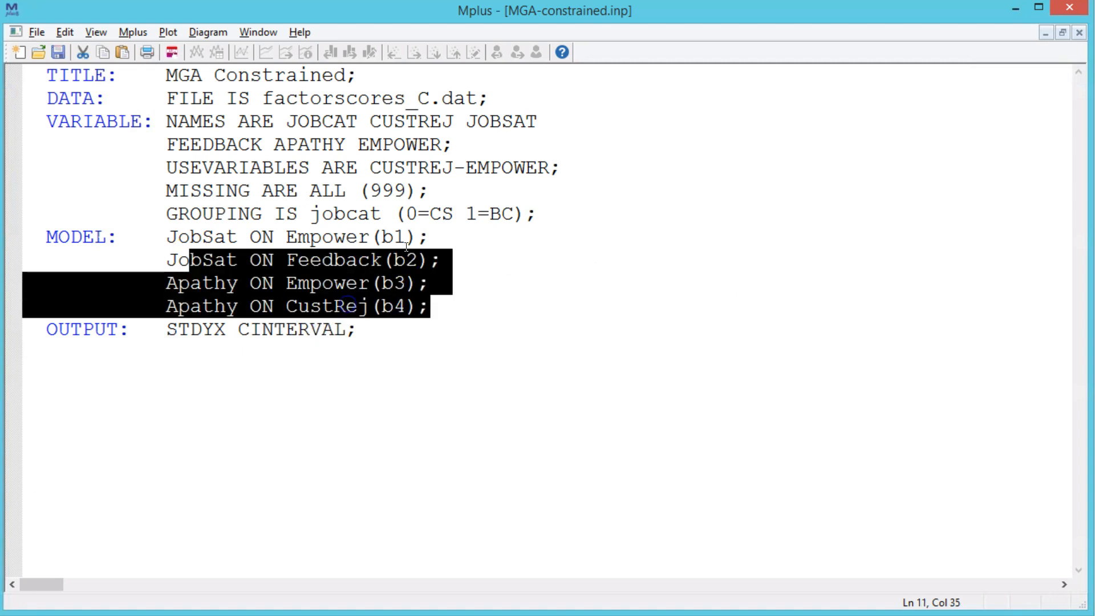
pyautogui.doubleClick(403, 244)
pyautogui.doubleClick(395, 241)
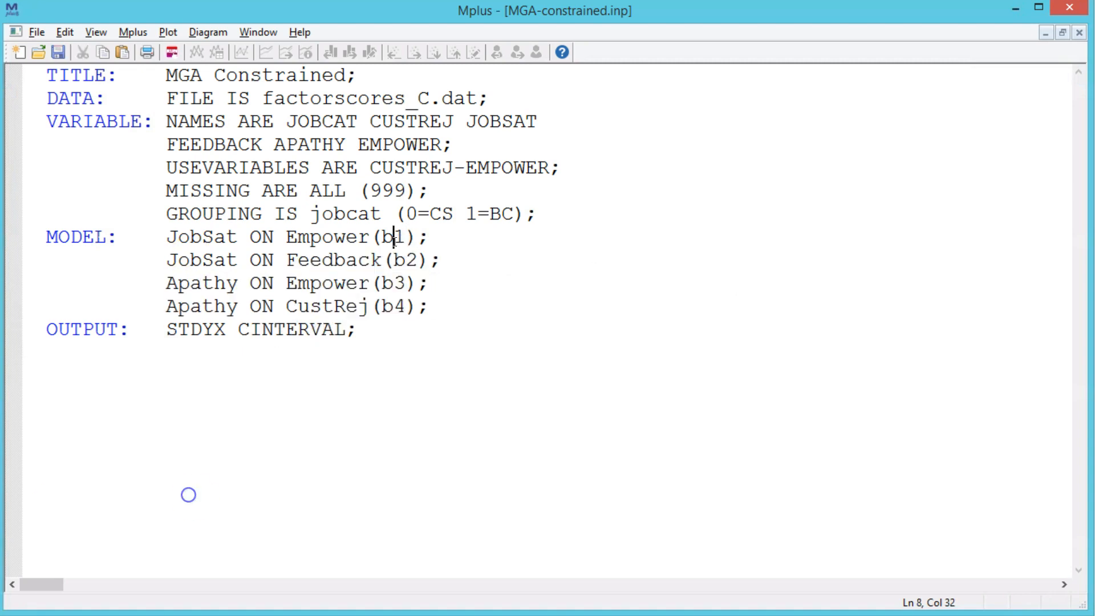
pyautogui.doubleClick(394, 270)
pyautogui.doubleClick(390, 308)
pyautogui.doubleClick(388, 307)
pyautogui.click(523, 122)
# Run the constrained model and show the Model Fit Information section of its output
pyautogui.hotkey('alt', 'r')
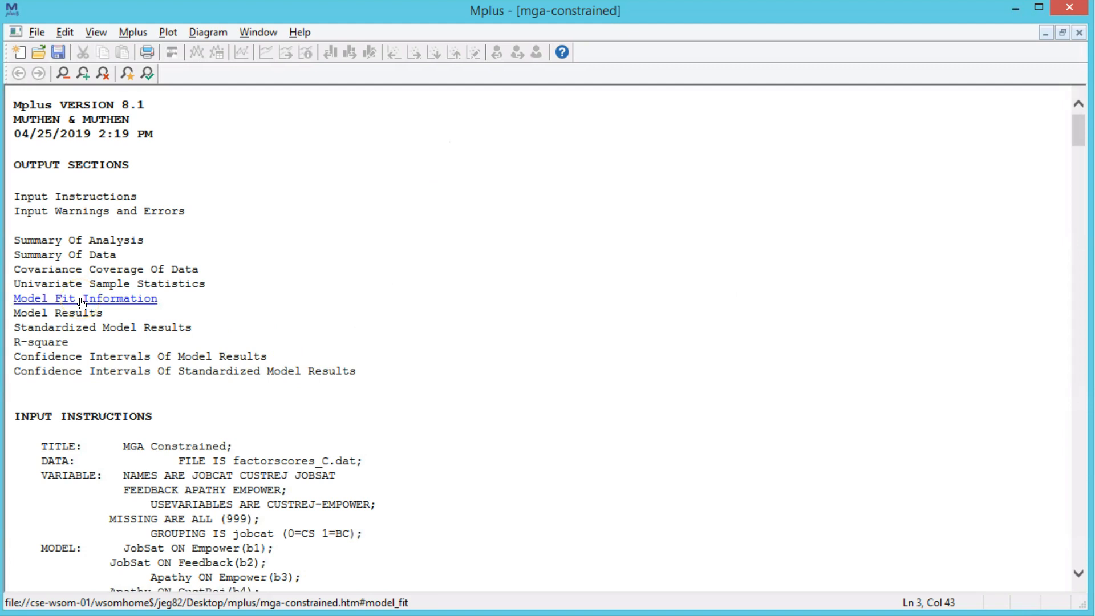
pyautogui.click(83, 302)
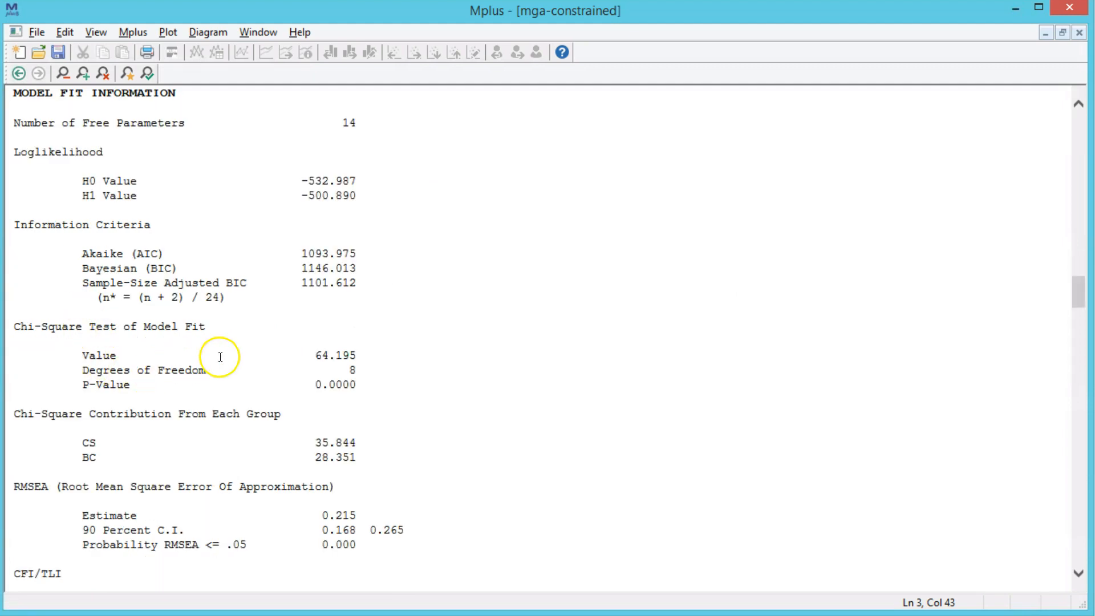
pyautogui.keyDown('ctrl'); pyautogui.scroll(1, 220, 356); pyautogui.keyUp('ctrl')
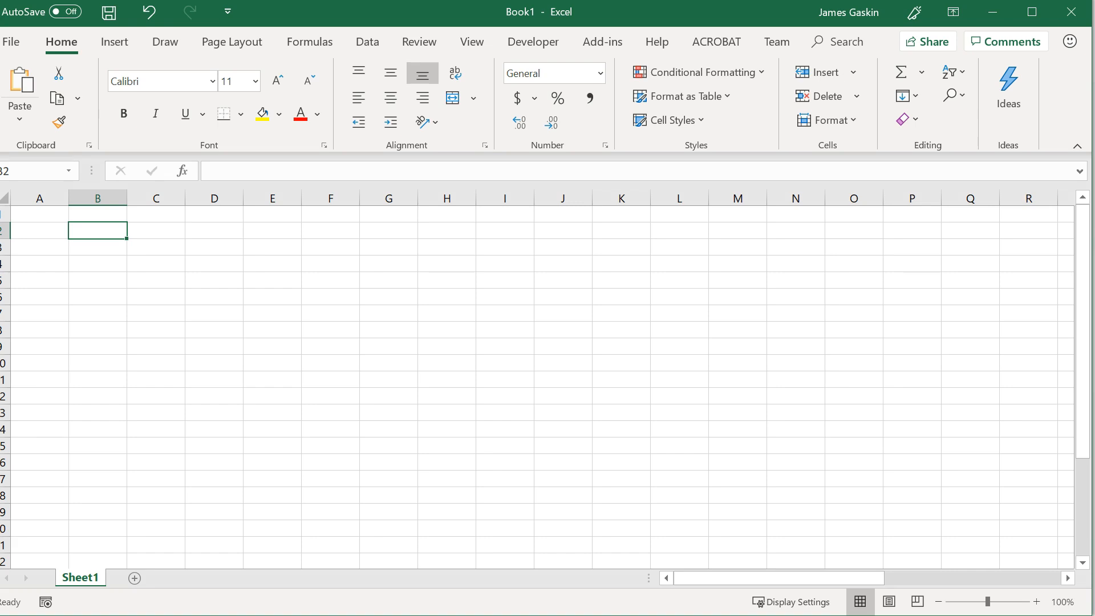
# In a blank Excel sheet, enter the headings "constrained", "Unconstrained" and "Difference" in B2 to D2
pyautogui.write('constrained')
pyautogui.press('Tab')
pyautogui.write('Unconstrained')
pyautogui.press('Tab')
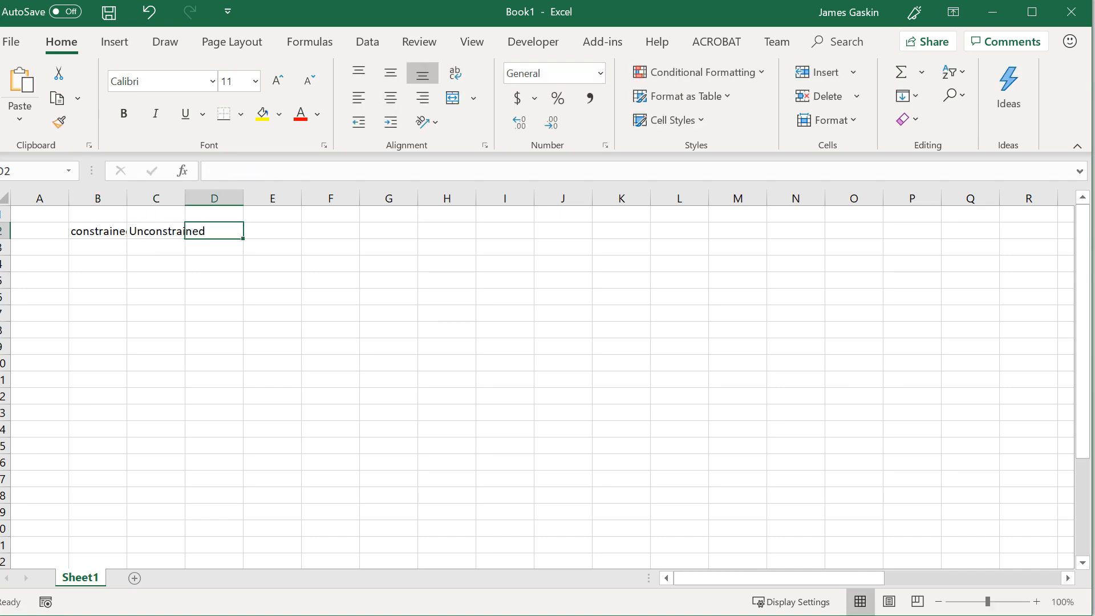
pyautogui.write('Diff')
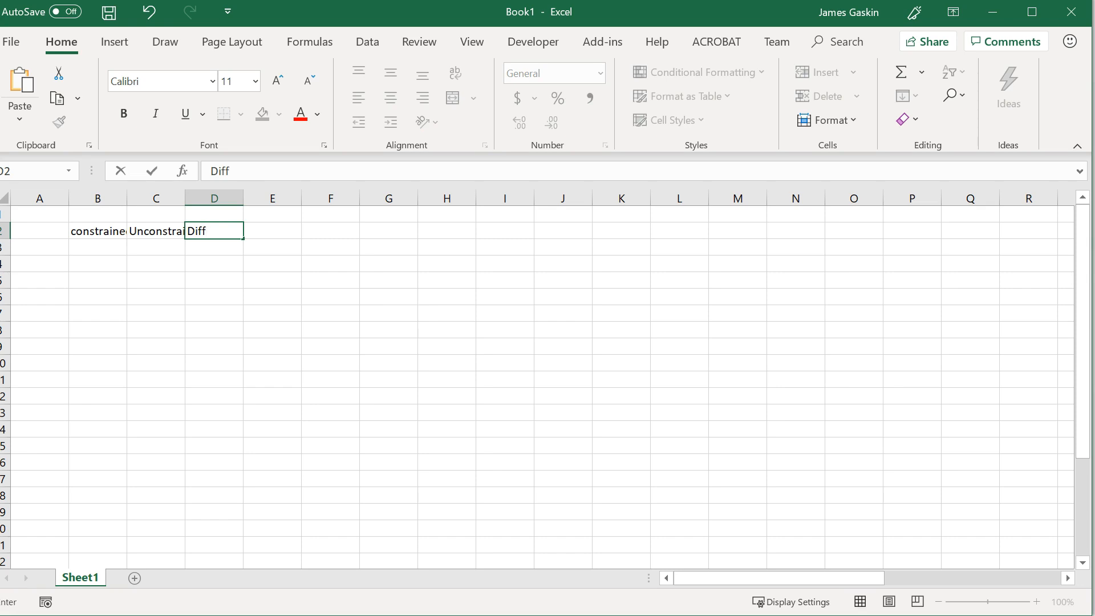
pyautogui.write('erence')
pyautogui.press('Tab')
# Label the two rows beside the comparison columns as X2 in E3 and DF in E4
pyautogui.click(271, 247)
pyautogui.write('Ch')
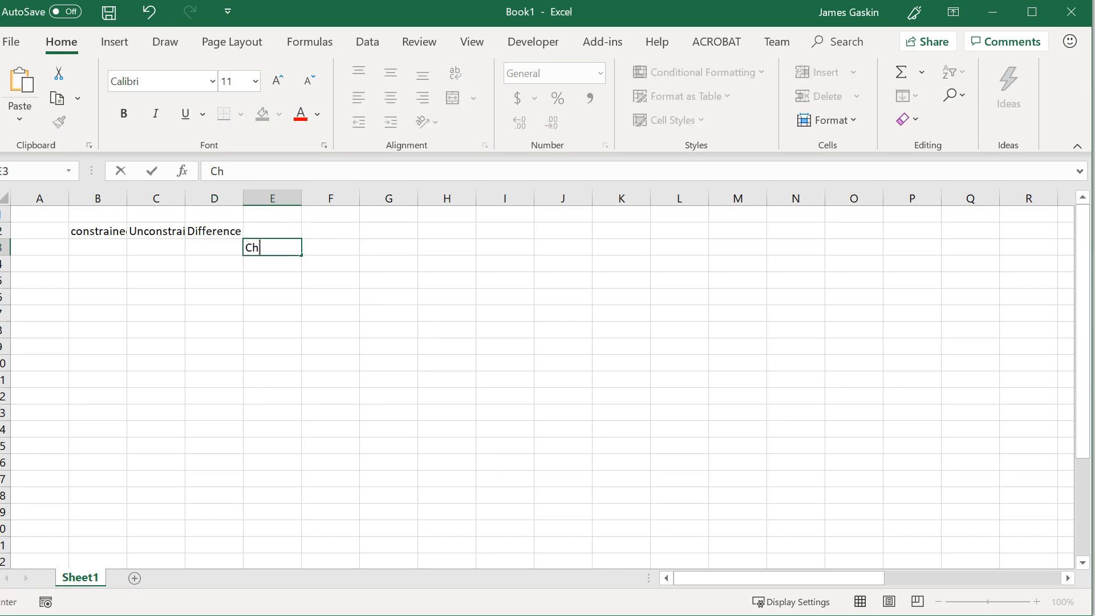
pyautogui.press('BackSpace')
pyautogui.press('BackSpace')
pyautogui.write('X2')
pyautogui.press('Return')
pyautogui.write('DF')
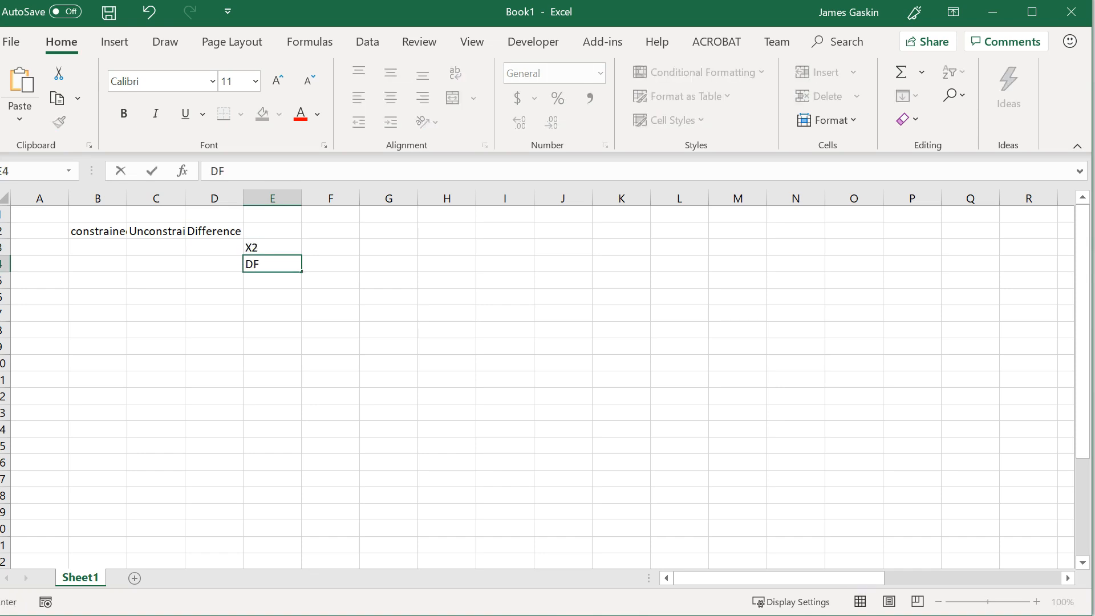
pyautogui.click(214, 280)
# Write the formula reminder CHI.DIST.RT(X2,DF) as plain text in B5
pyautogui.click(98, 280)
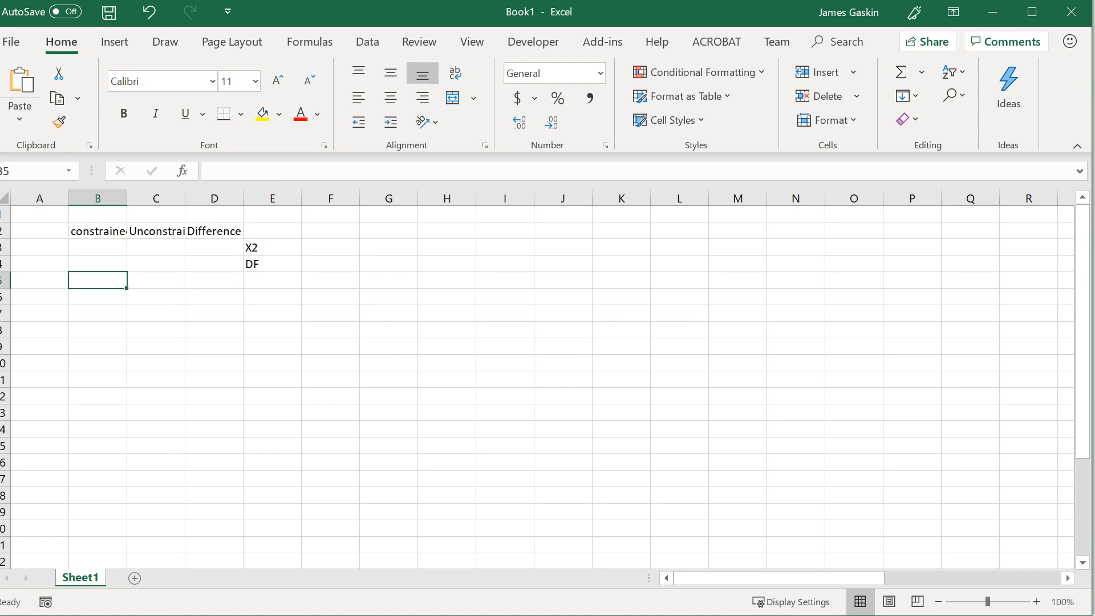
pyautogui.write('CHI.')
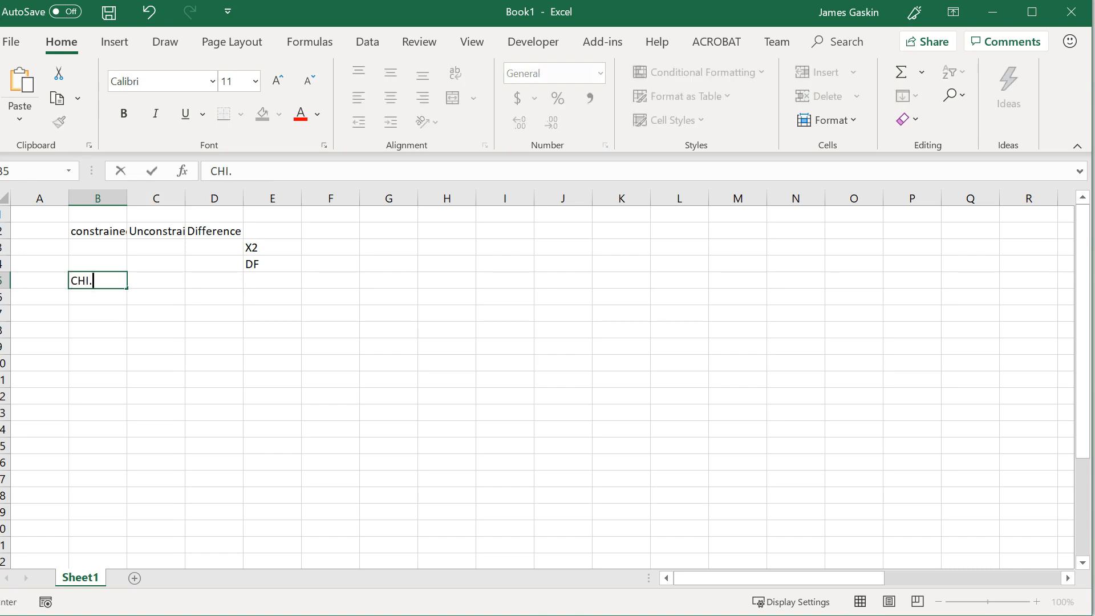
pyautogui.write('DIST.RT(X2,DF')
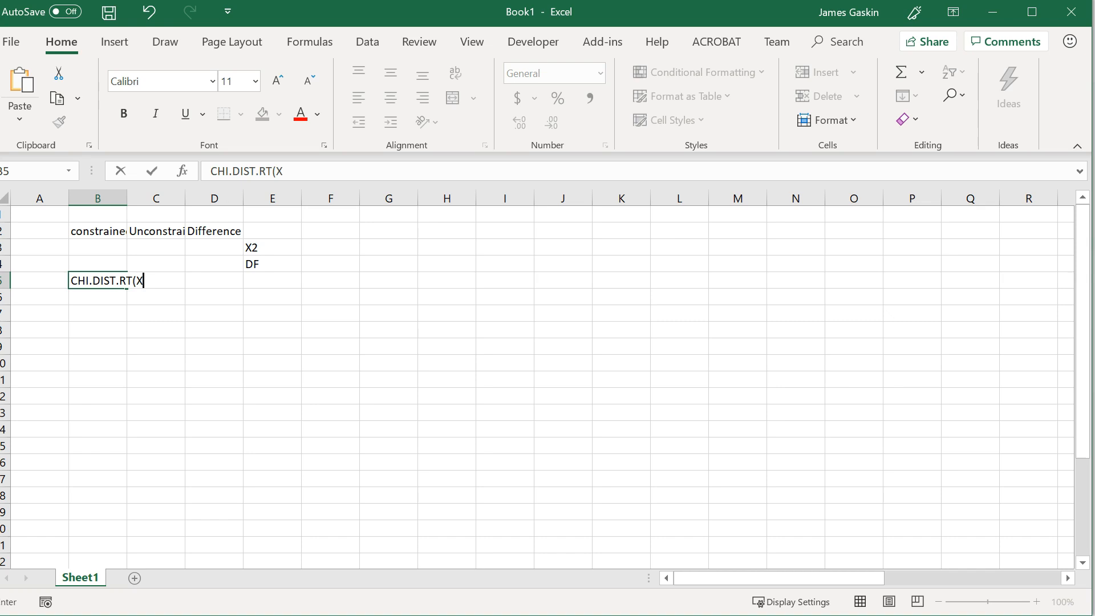
pyautogui.write(')')
pyautogui.press('Up')
# In Excel, enter the constrained model's chi-square 64.195 in B3 and its degrees of freedom 8 in B4
pyautogui.press('Up')
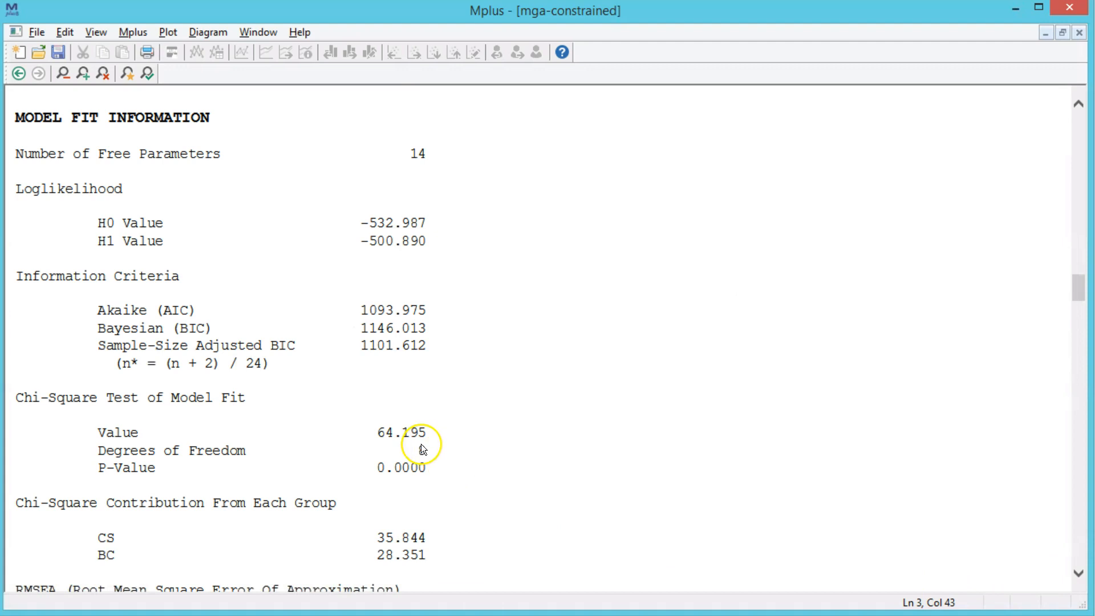
pyautogui.hotkey('alt', 'Tab')
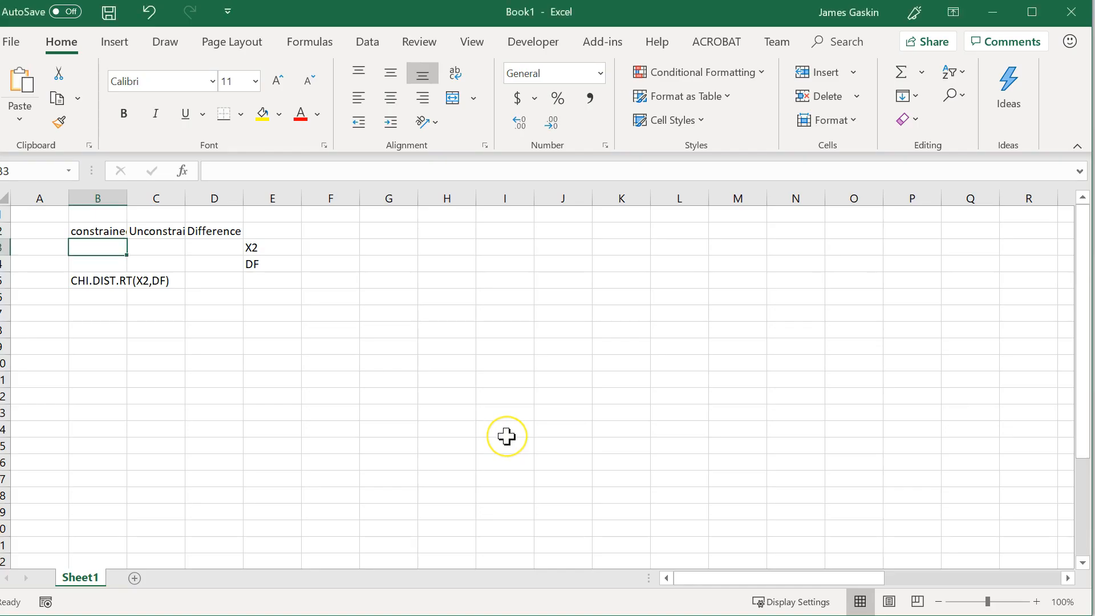
pyautogui.write('6')
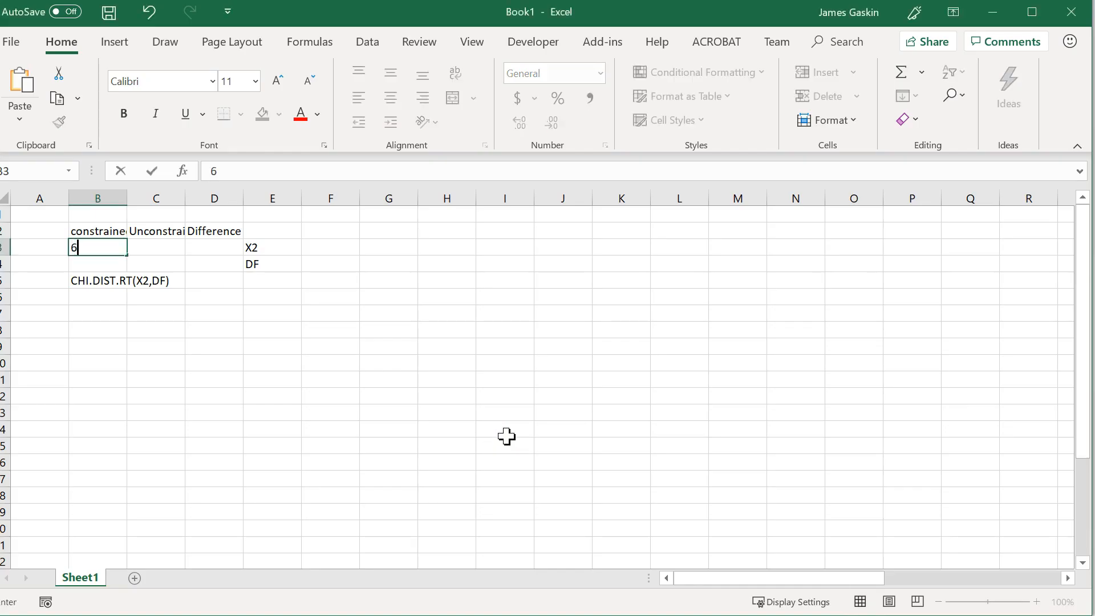
pyautogui.write('4.195')
pyautogui.press('Return')
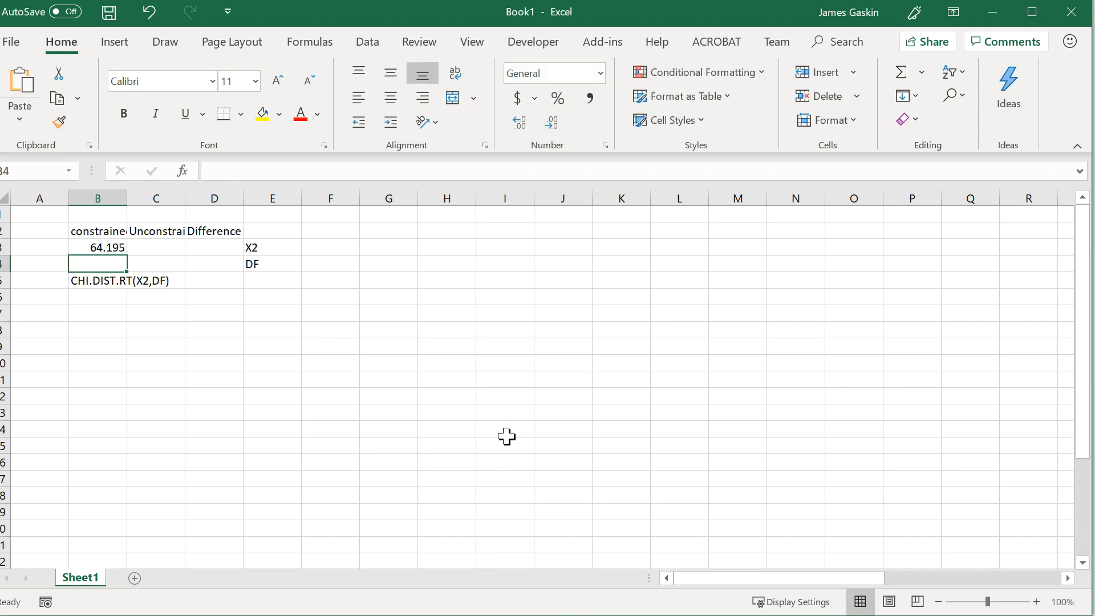
pyautogui.write('8')
pyautogui.press('Tab')
pyautogui.press('Up')
pyautogui.press('Up')
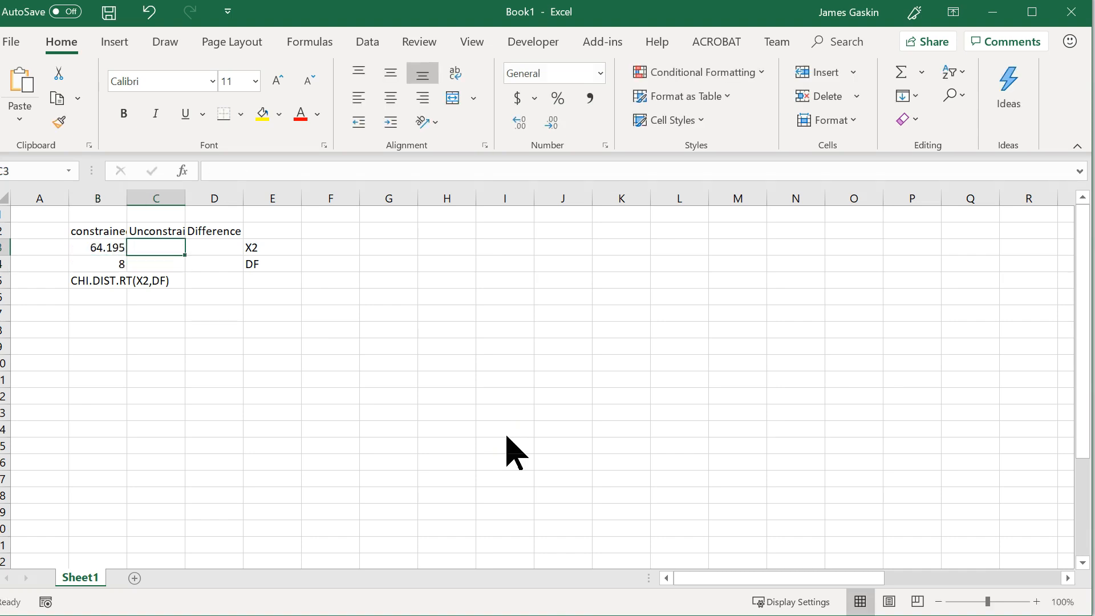
pyautogui.press('Down')
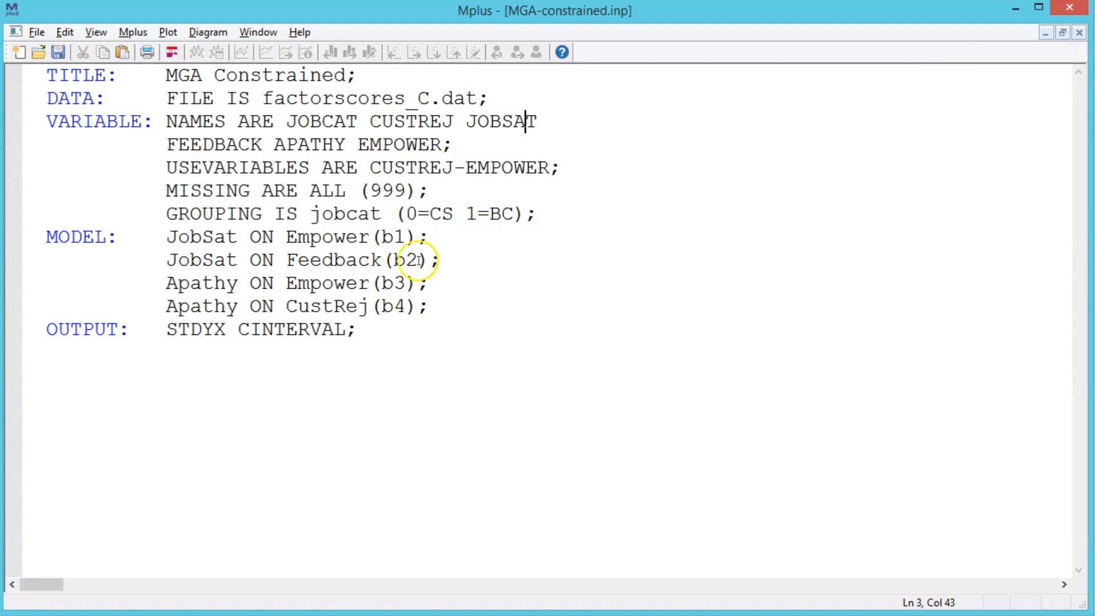
# Switch to the Mplus input file and remove the (b1) and (b2) labels from the two JobSat regressions
pyautogui.click(334, 261)
pyautogui.press('Right')
pyautogui.press('Up')
pyautogui.press('Right')
pyautogui.press('Right')
pyautogui.press('Right')
pyautogui.press('Left')
pyautogui.hotkey('shift', 'Right')
pyautogui.hotkey('shift', 'Right')
pyautogui.hotkey('shift', 'Right')
pyautogui.hotkey('shift', 'Right')
pyautogui.press('Delete')
pyautogui.press('Down')
pyautogui.press('Right')
pyautogui.hotkey('shift', 'Right')
pyautogui.hotkey('shift', 'Right')
pyautogui.hotkey('shift', 'Right')
pyautogui.hotkey('shift', 'Right')
pyautogui.press('Delete')
# Remove the (b3) and (b4) labels from the two Apathy regressions, keeping the closing semicolons
pyautogui.press('Down')
pyautogui.press('Left')
pyautogui.hotkey('shift', 'Right')
pyautogui.hotkey('shift', 'Right')
pyautogui.hotkey('shift', 'Right')
pyautogui.hotkey('shift', 'Right')
pyautogui.press('Delete')
pyautogui.press('Down')
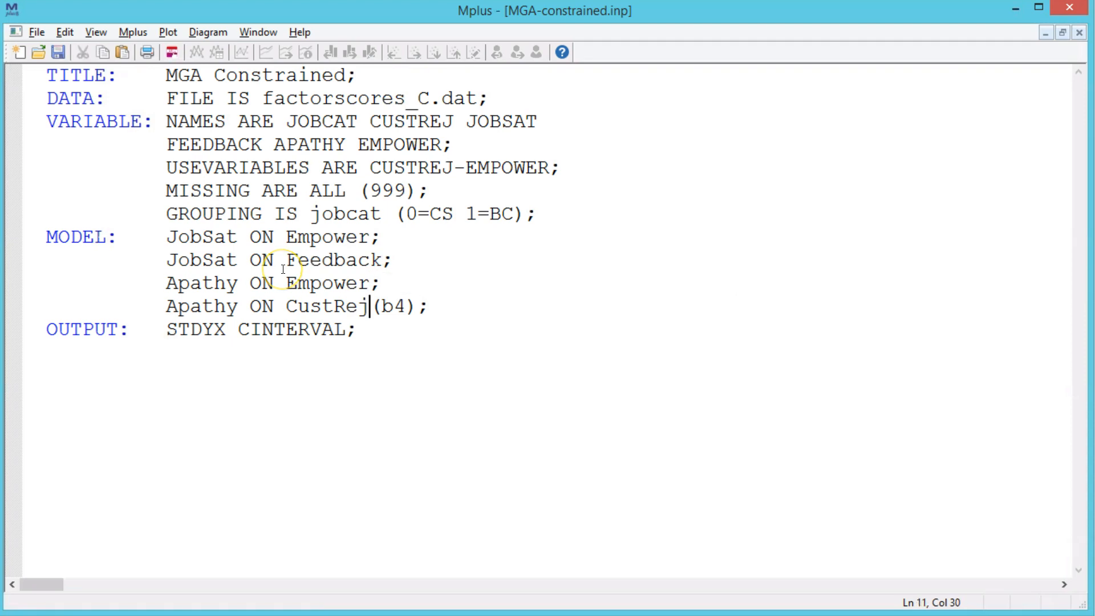
pyautogui.hotkey('shift', 'Right')
pyautogui.hotkey('shift', 'Right')
pyautogui.hotkey('shift', 'Right')
pyautogui.hotkey('shift', 'Right')
pyautogui.press('Delete')
# Change the analysis title to "MGA UNconstrained;"
pyautogui.press('Up')
pyautogui.press('Up')
pyautogui.press('Up')
pyautogui.press('Up')
pyautogui.press('Up')
pyautogui.press('Up')
pyautogui.press('Up')
pyautogui.press('Up')
pyautogui.press('Up')
pyautogui.press('Up')
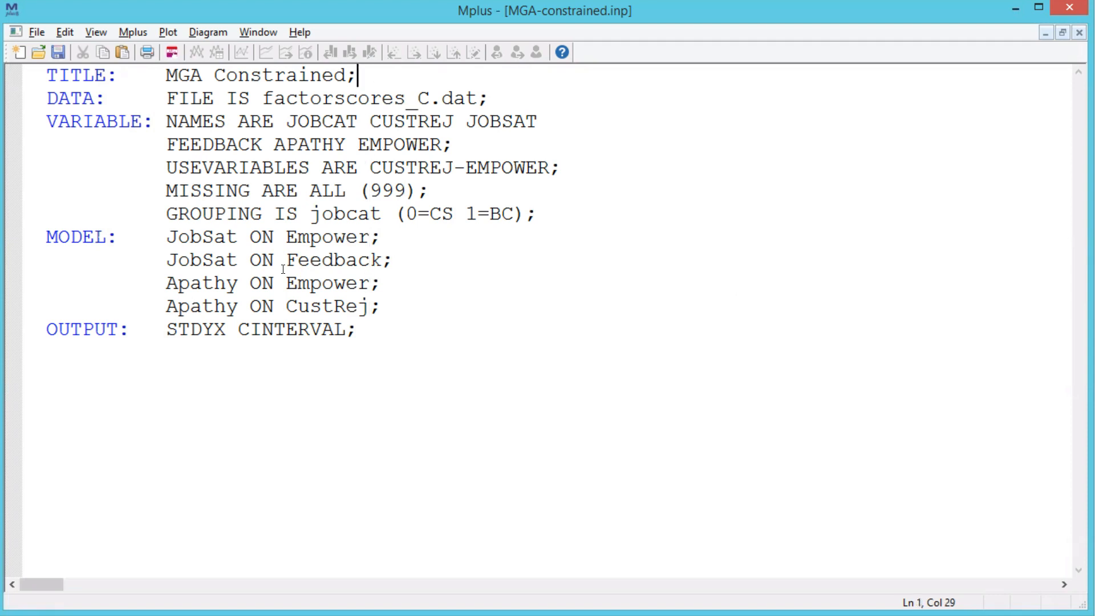
pyautogui.hotkey('ctrl', 'Left')
pyautogui.hotkey('ctrl', 'Left')
pyautogui.hotkey('ctrl', 'Right')
pyautogui.write('UN')
pyautogui.press('Delete')
pyautogui.write('c')
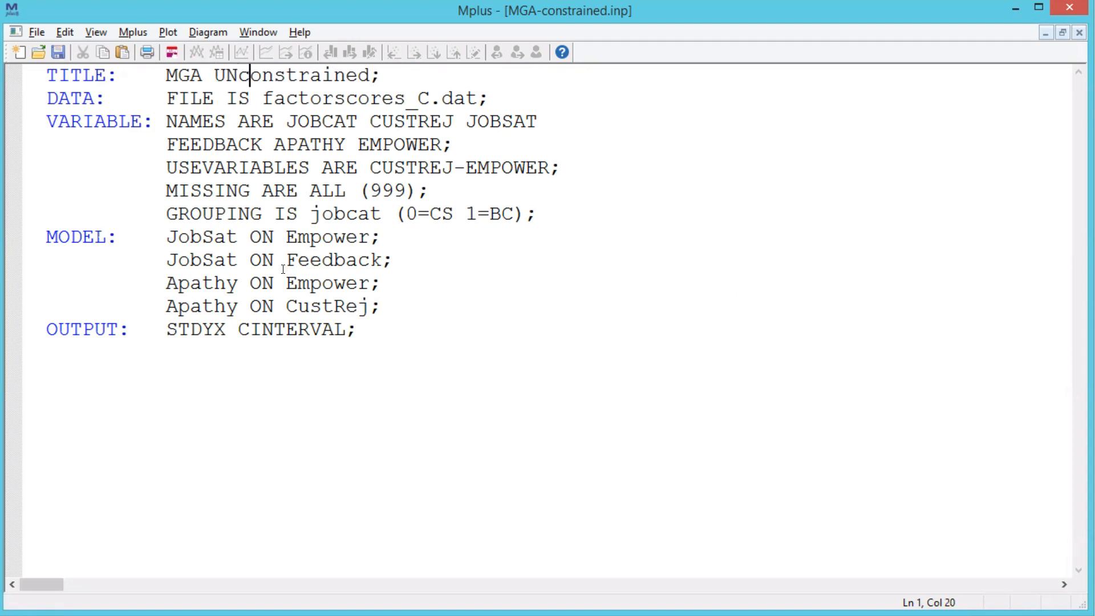
# Save the input file under the new name MGA-UNconstrained in the mplus folder, replacing the existing file
pyautogui.click(38, 33)
pyautogui.click(88, 127)
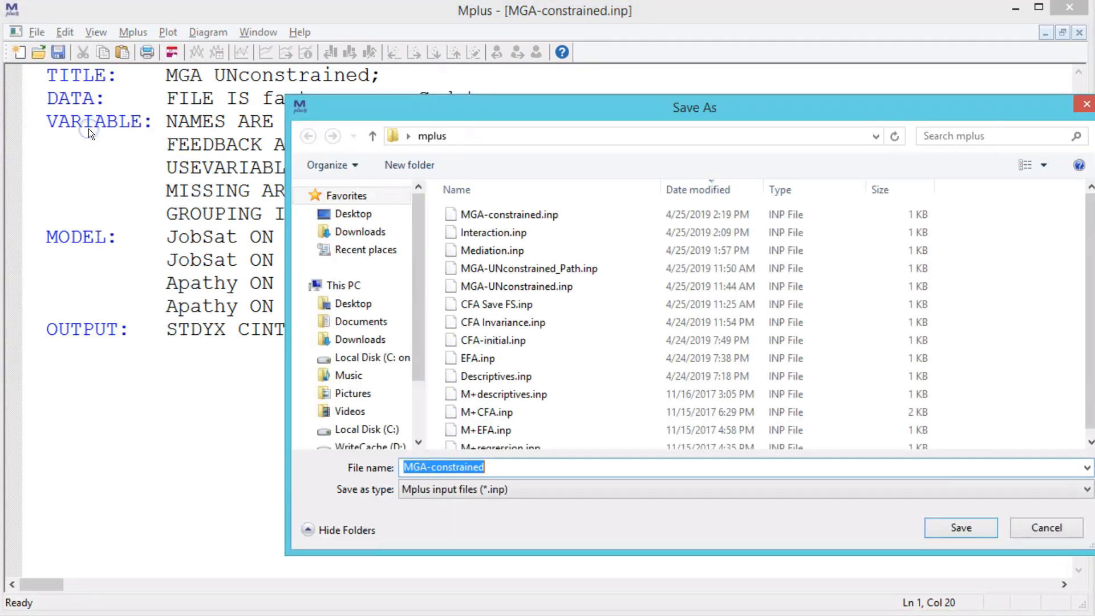
pyautogui.click(440, 467)
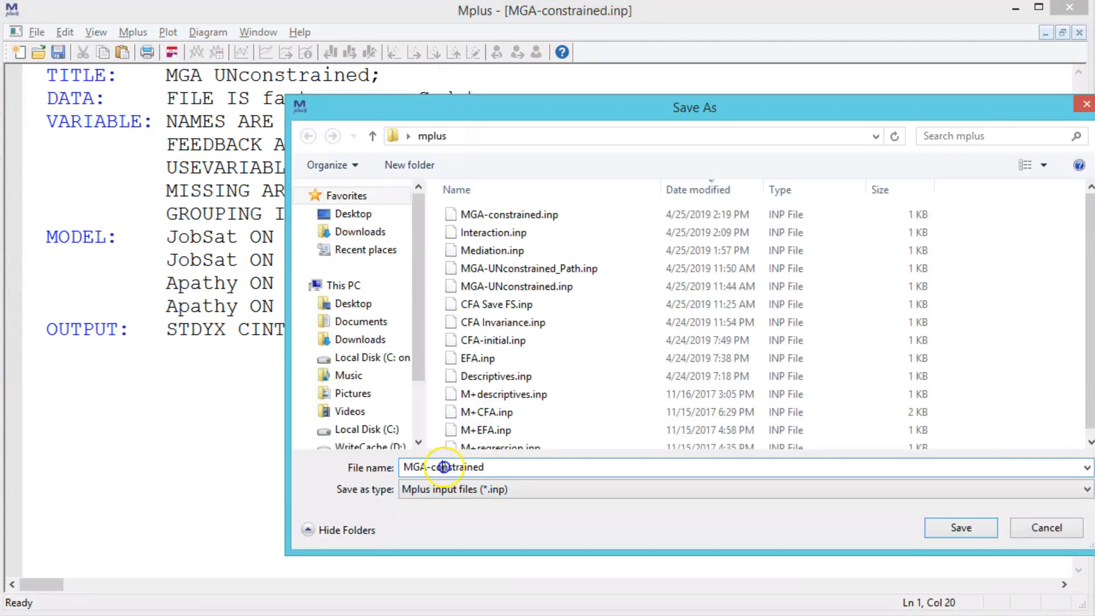
pyautogui.press('Left')
pyautogui.press('Left')
pyautogui.write('UN')
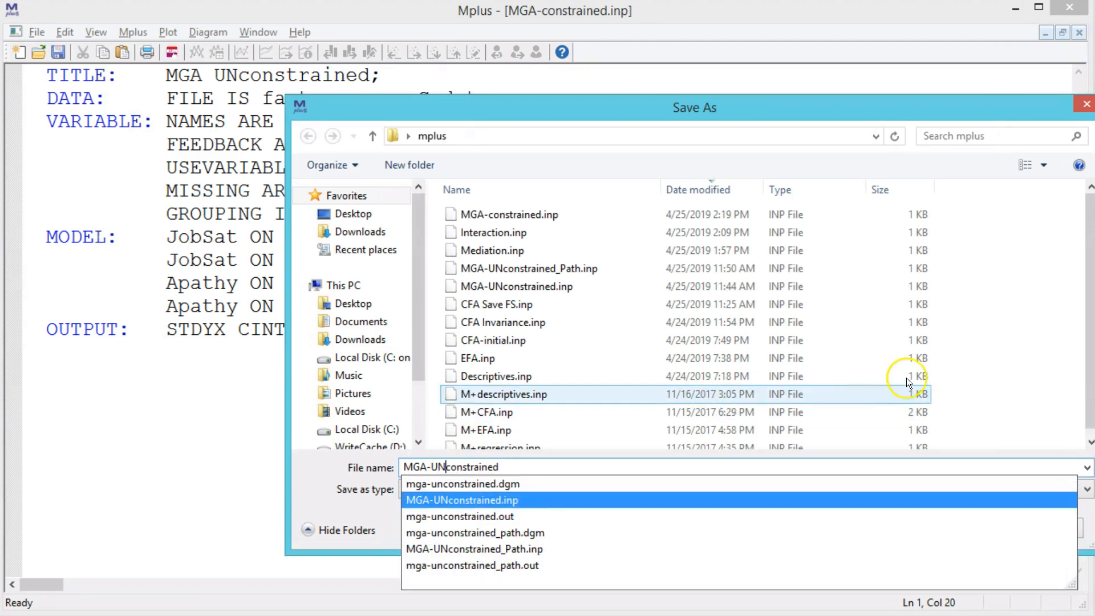
pyautogui.press('Return')
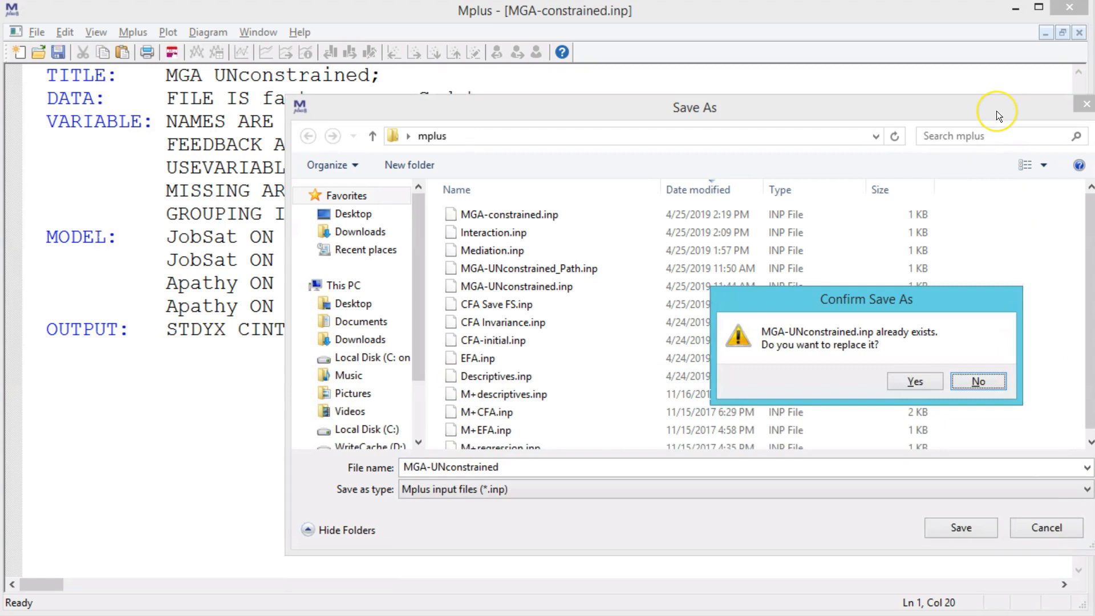
pyautogui.press('Left')
pyautogui.press('Return')
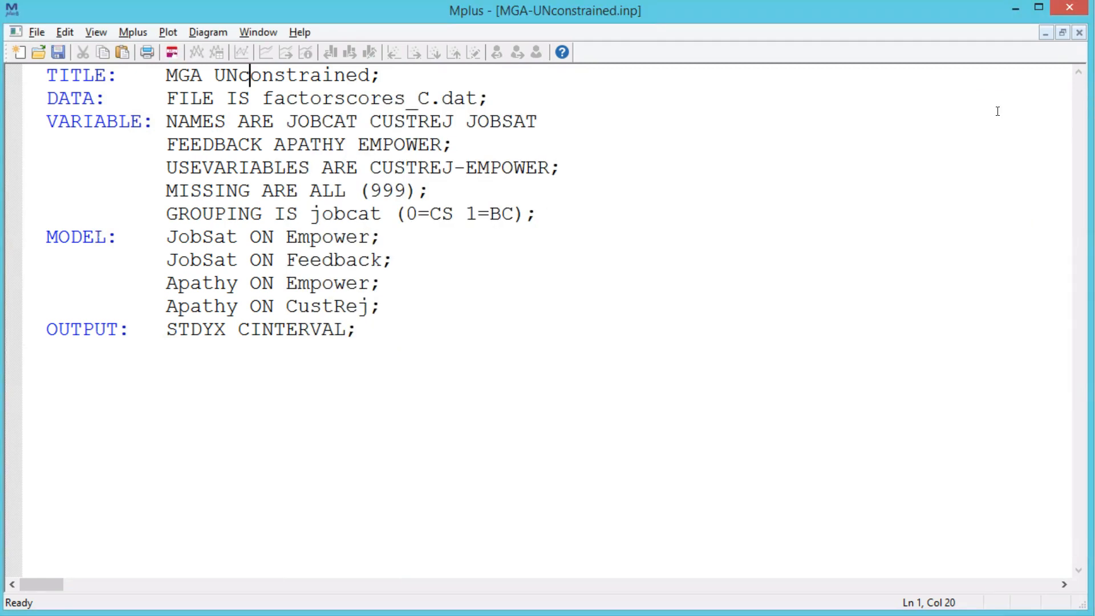
# Run the unconstrained model and show the Model Fit Information section of its output
pyautogui.hotkey('alt', 'r')
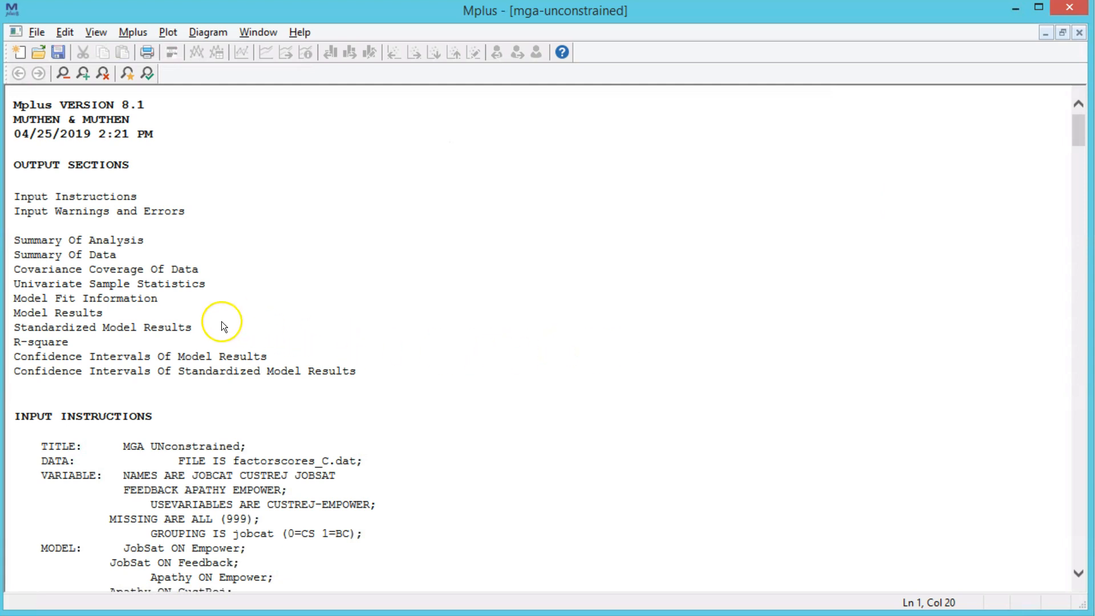
pyautogui.click(123, 299)
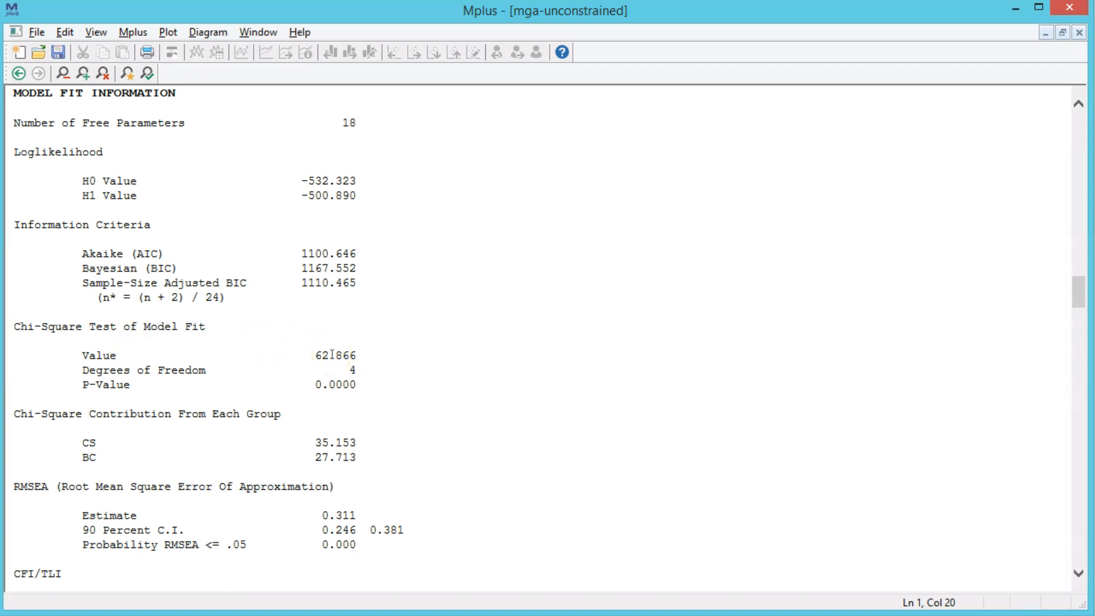
# Switch to Excel and enter the unconstrained model's chi-square 62.866 in C3 and degrees of freedom 4 in C4
pyautogui.hotkey('alt', 'Tab')
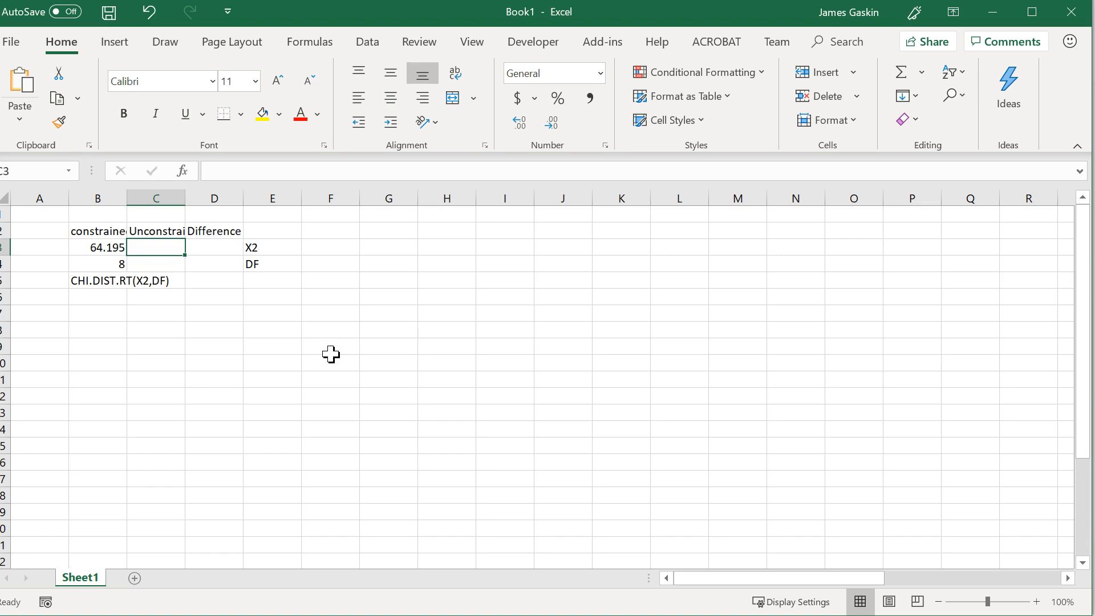
pyautogui.write('62.866')
pyautogui.press('Return')
pyautogui.write('4')
pyautogui.press('Tab')
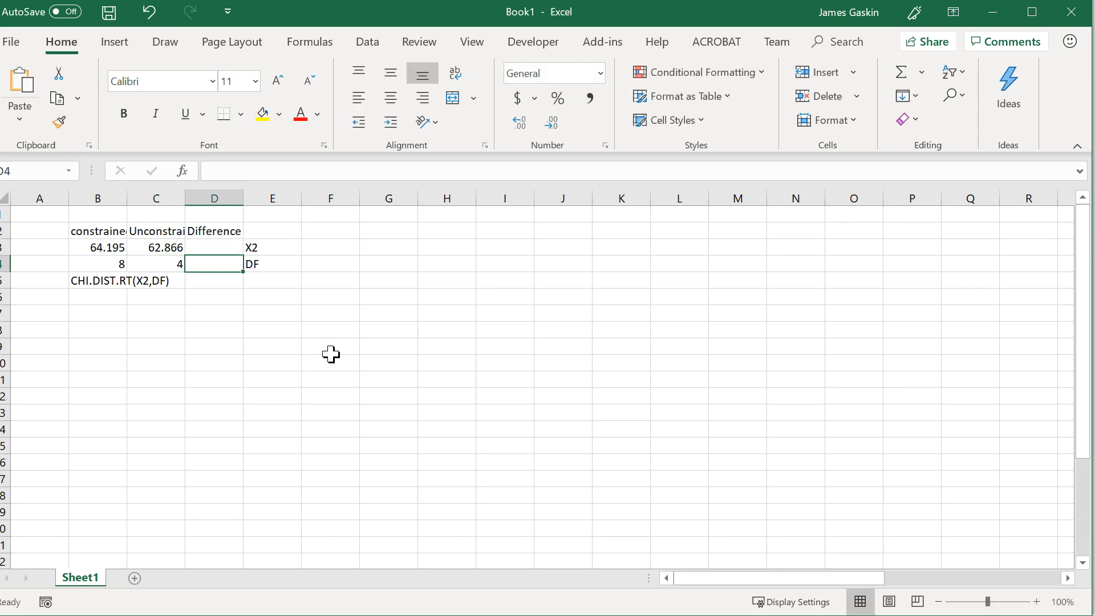
# Calculate the chi-square difference in D3 with the formula =B3-C3
pyautogui.press('Up')
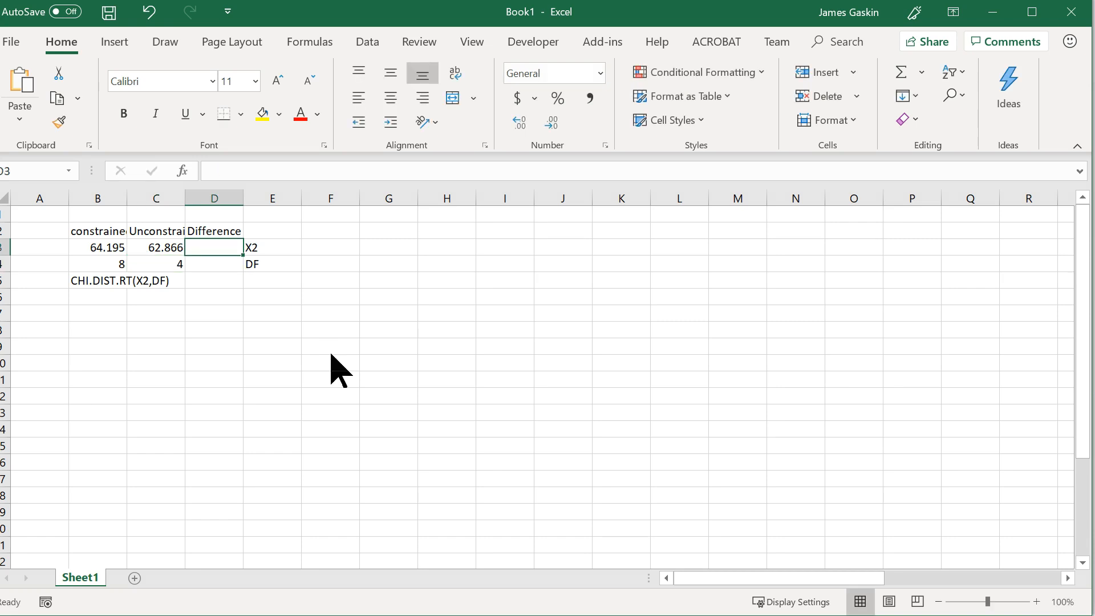
pyautogui.write('=')
pyautogui.press('Left')
pyautogui.press('Left')
pyautogui.write('-')
pyautogui.press('Left')
pyautogui.press('Return')
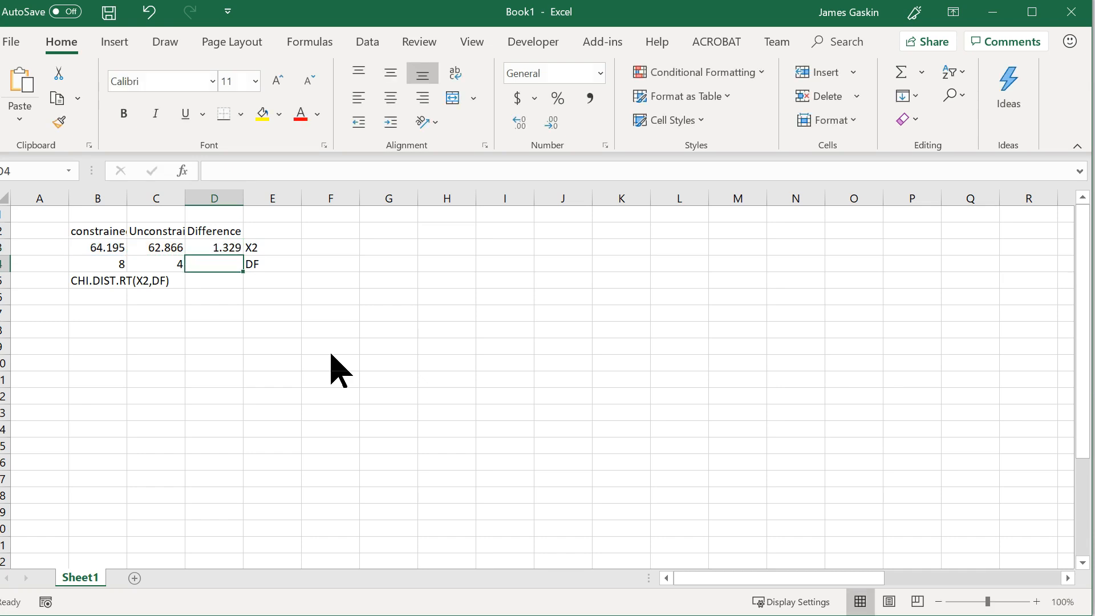
# Calculate the degrees-of-freedom difference in D4 with the formula =B4-C4
pyautogui.write('=')
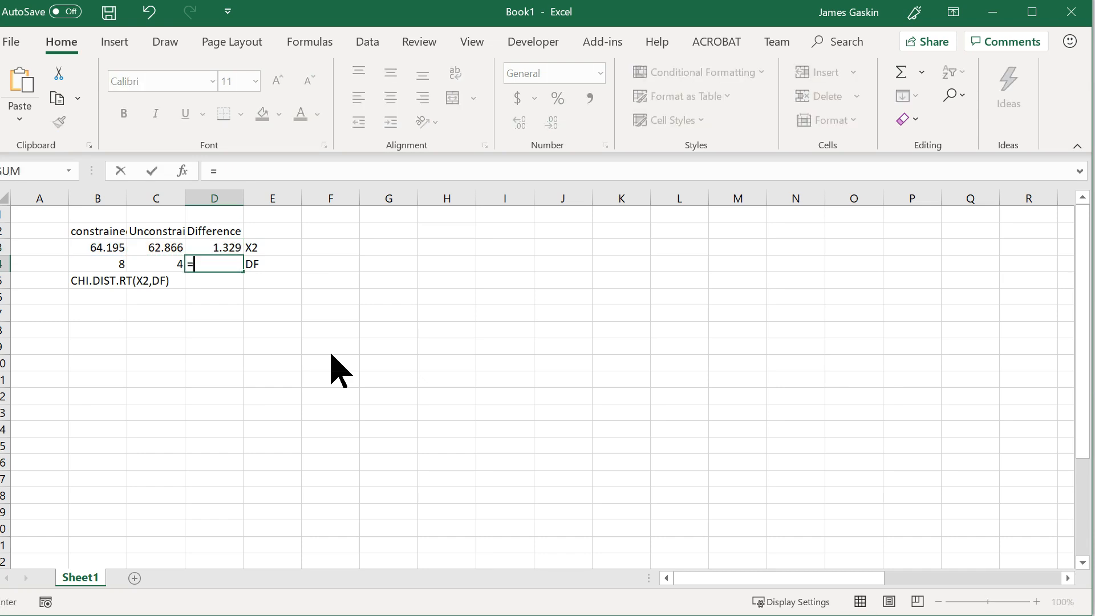
pyautogui.press('Left')
pyautogui.press('Left')
pyautogui.write('-')
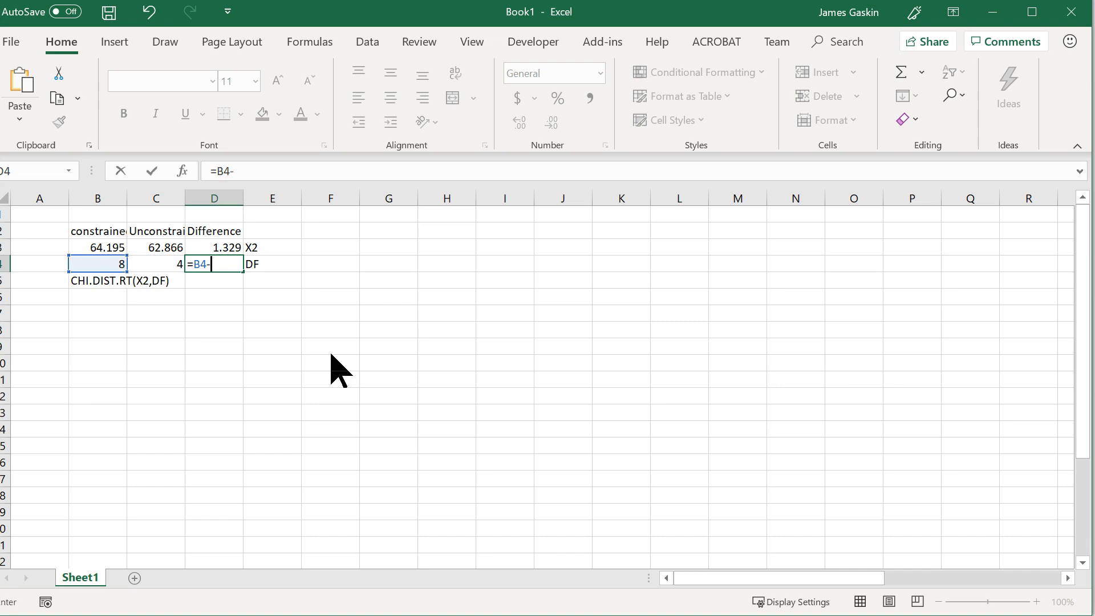
pyautogui.press('Left')
pyautogui.press('Return')
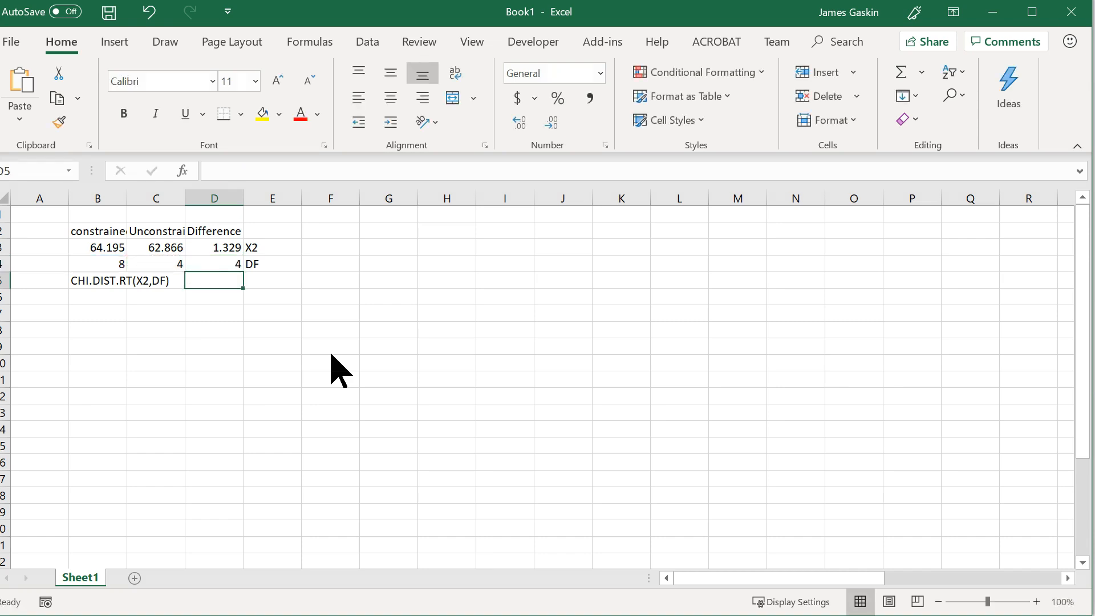
# Calculate the p-value of the chi-square difference in D5 with the formula =CHISQ.DIST.RT(D3,D4)
pyautogui.write('=chi')
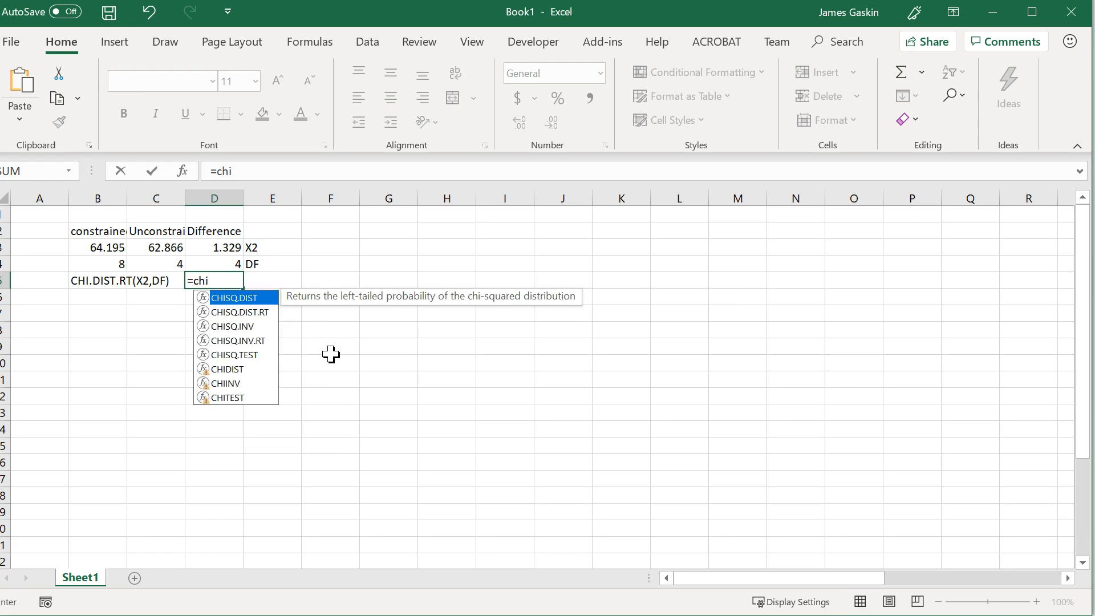
pyautogui.press('Down')
pyautogui.press('Tab')
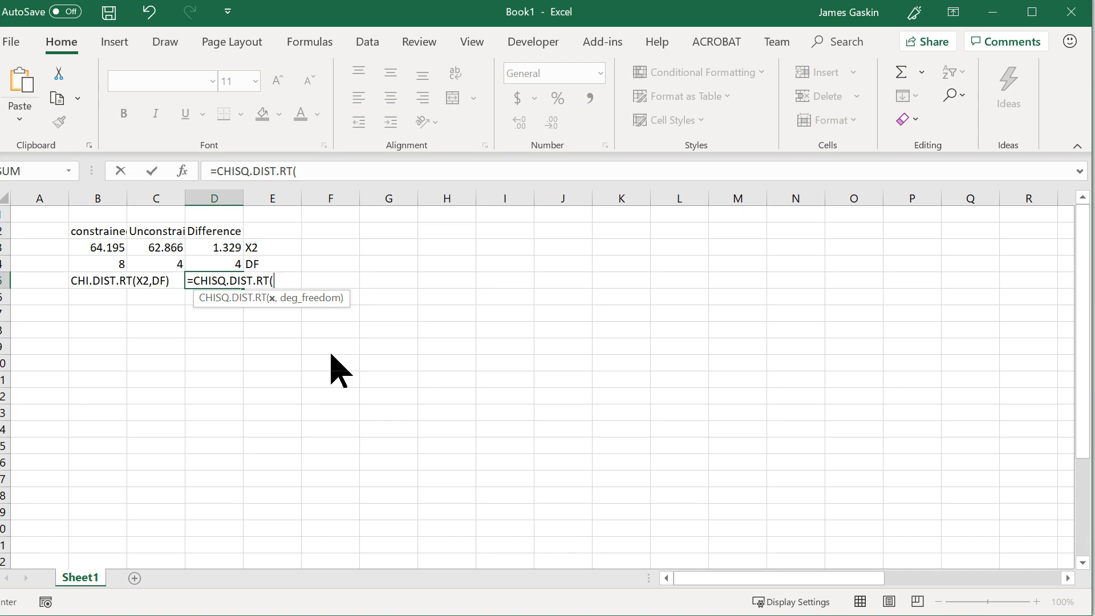
pyautogui.press('Up')
pyautogui.press('Up')
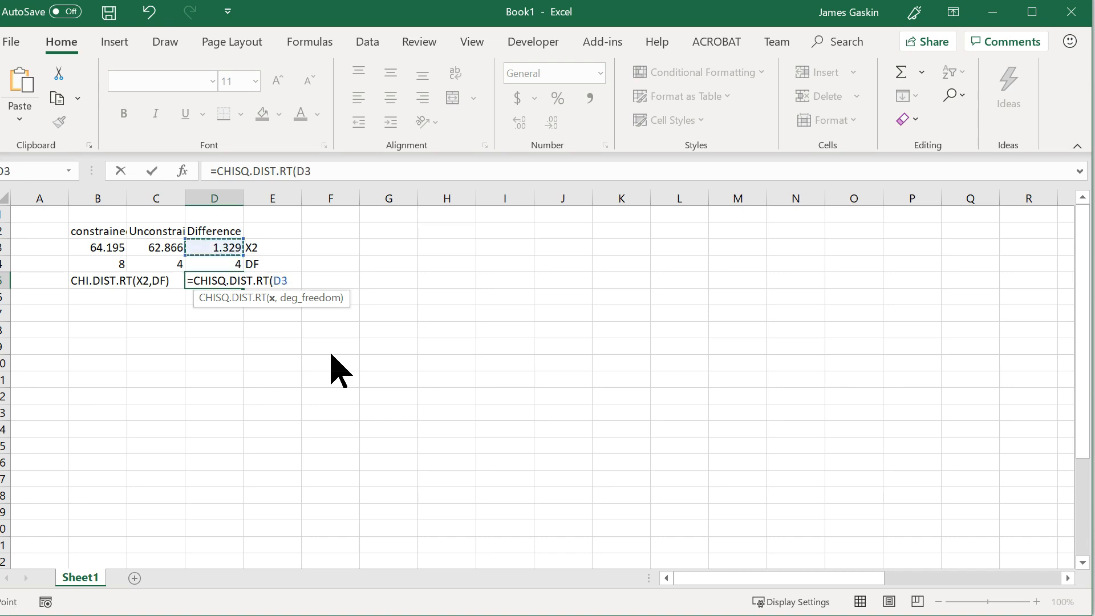
pyautogui.write(',')
pyautogui.press('Up')
pyautogui.write(')')
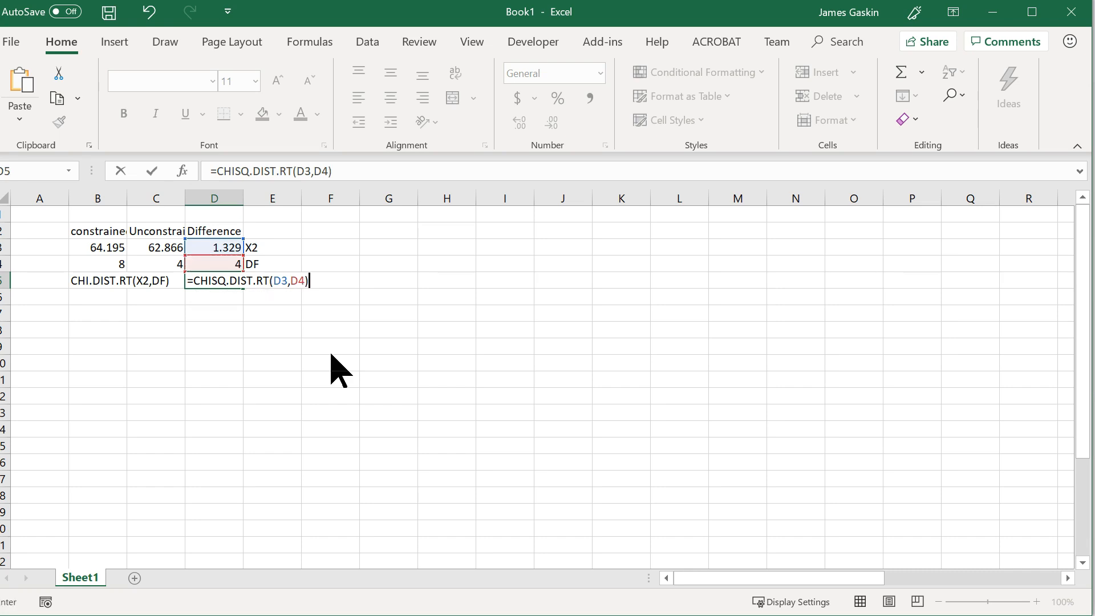
pyautogui.press('Return')
pyautogui.press('Up')
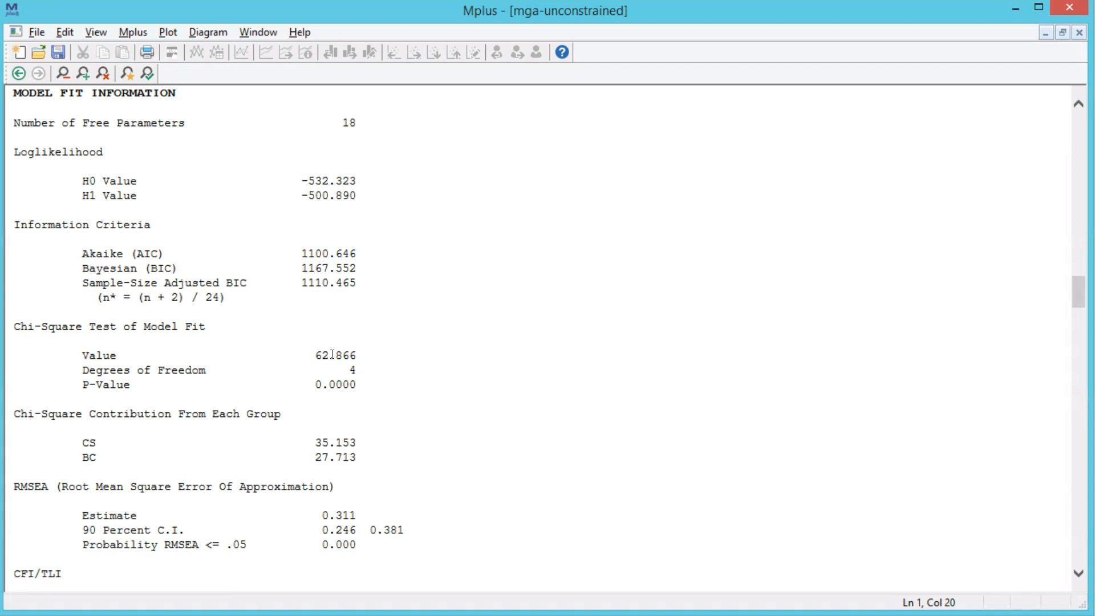
# Switch to the Mplus output of the unconstrained model and examine the Standardized Model Results path estimates for both groups
pyautogui.hotkey('alt', 'Left')
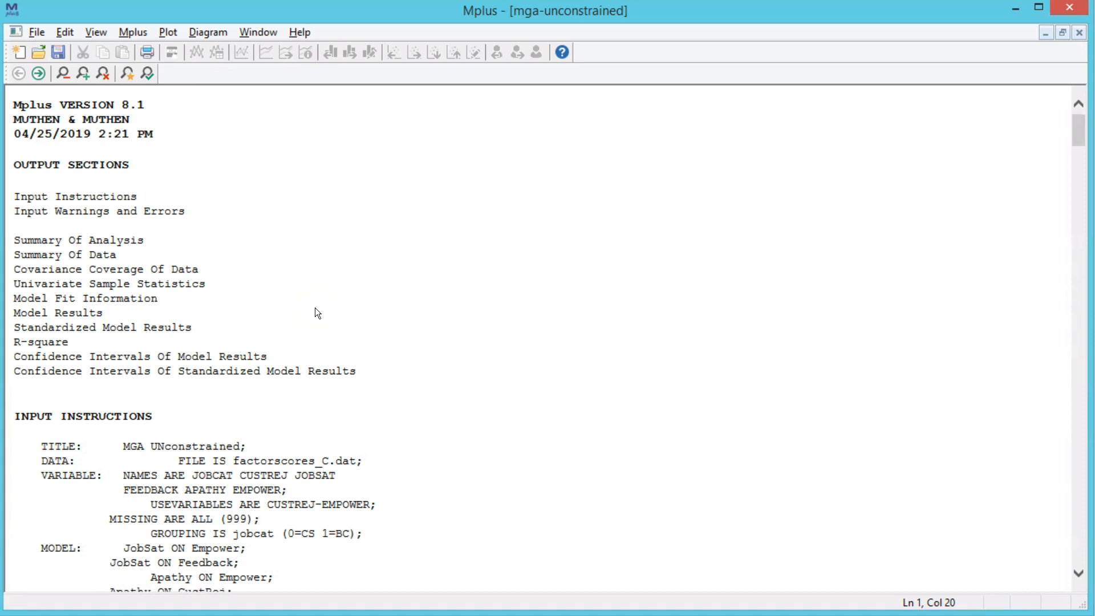
pyautogui.click(122, 335)
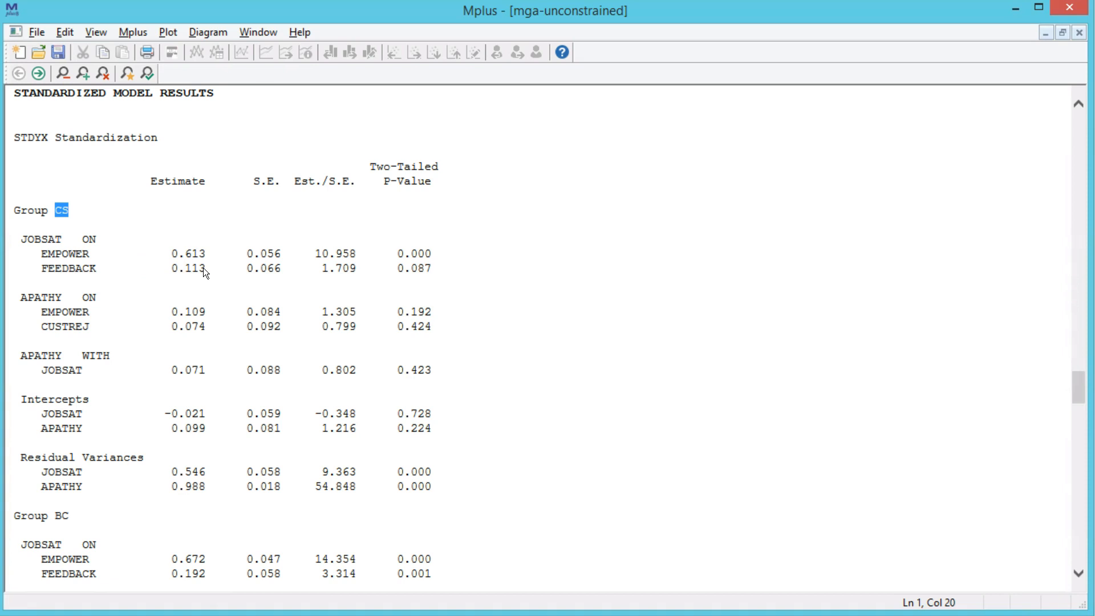
pyautogui.scroll(-3, 203, 268)
pyautogui.click(63, 407)
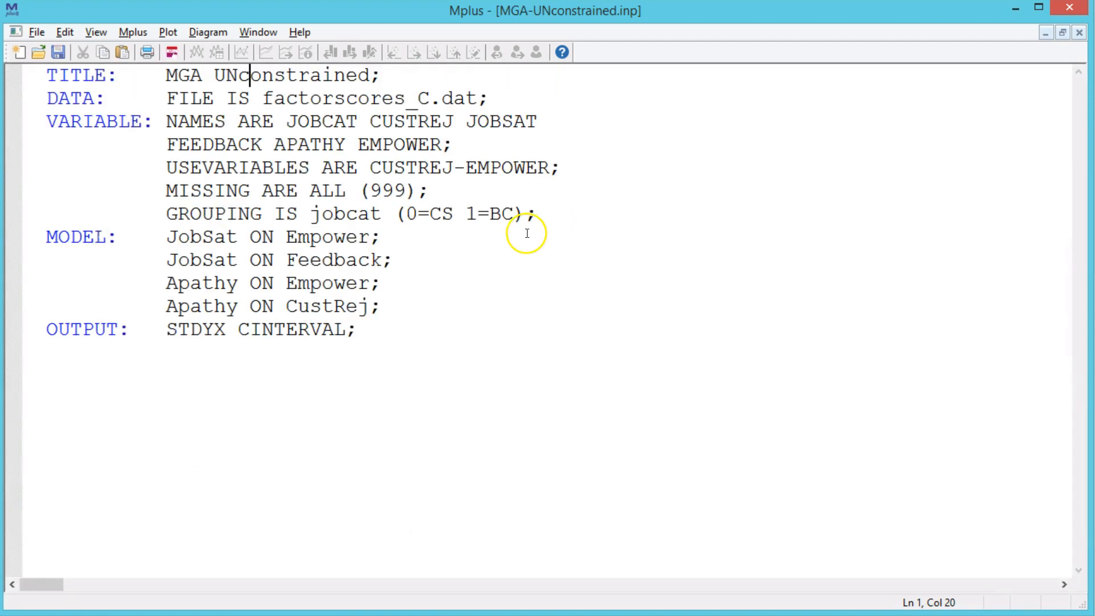
# Constrain the JobSat ON Feedback path in the unconstrained input file by adding the label (b2) before its semicolon
pyautogui.click(460, 192)
pyautogui.press('Down')
pyautogui.press('Down')
pyautogui.press('Left')
pyautogui.press('Left')
pyautogui.press('Down')
pyautogui.press('Right')
pyautogui.write('()')
pyautogui.press('Left')
pyautogui.write('b2')
# Add the label (b3) to the Apathy ON Empower path, directly before its semicolon
pyautogui.press('Down')
pyautogui.press('Left')
pyautogui.press('Left')
pyautogui.write('()')
pyautogui.press('Left')
pyautogui.write('b3')
pyautogui.press('Down')
pyautogui.hotkey('ctrl', 'z')
pyautogui.hotkey('ctrl', 'z')
pyautogui.press('Right')
pyautogui.write('()')
pyautogui.press('Left')
pyautogui.write('b3')
pyautogui.press('Down')
# Add the label (b4) to the Apathy ON CustRej path, directly before its semicolon
pyautogui.press('Left')
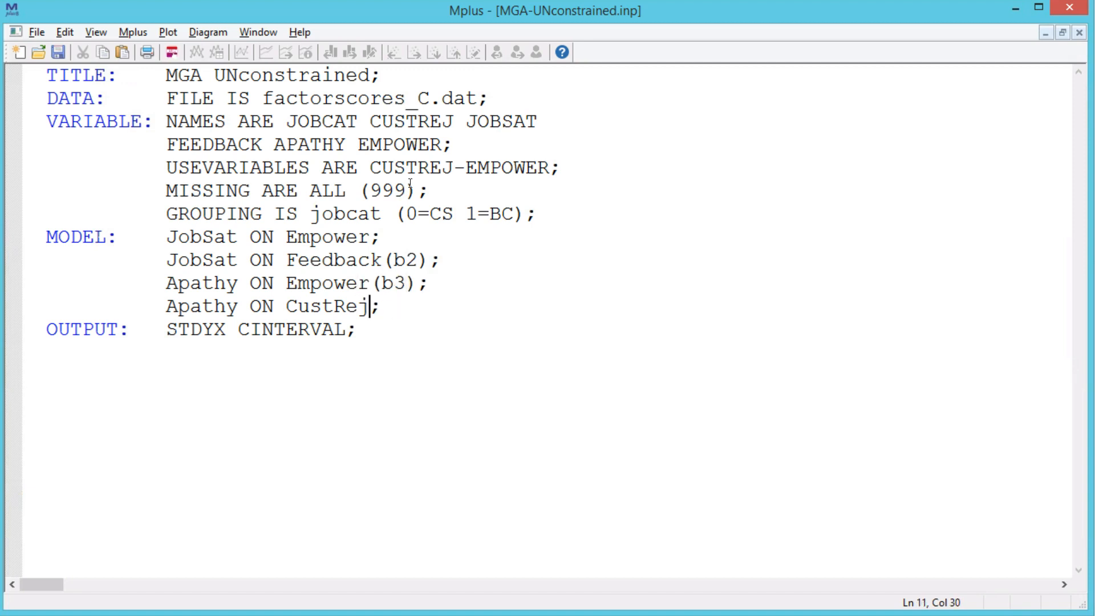
pyautogui.write('()')
pyautogui.press('Left')
pyautogui.write('b4')
# Save the input file under the name MGA-UNconstrained_Path.inp, replacing the existing file
pyautogui.click(37, 33)
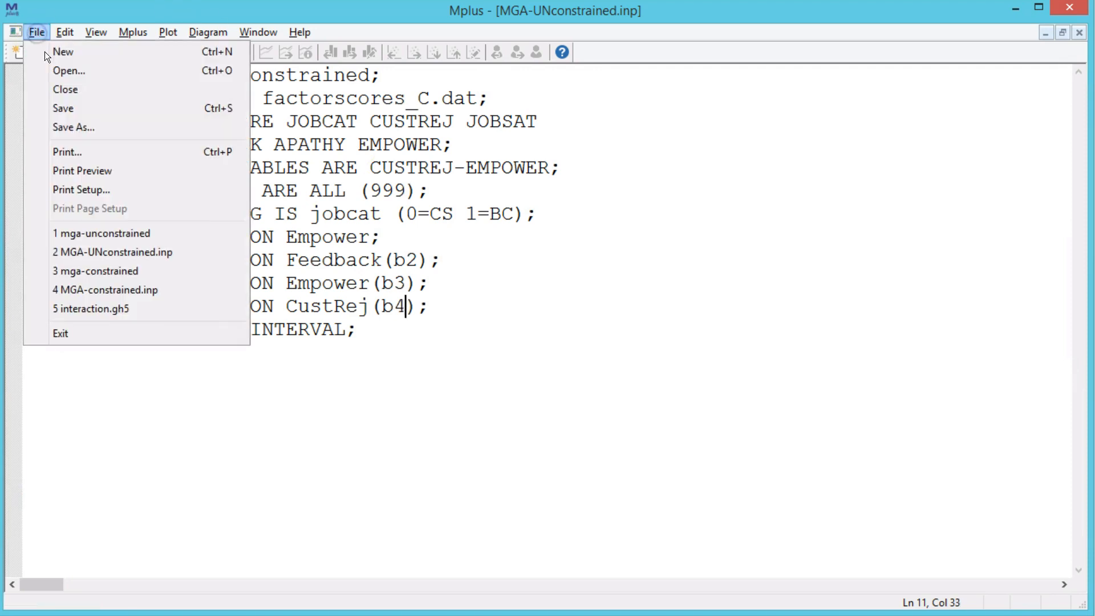
pyautogui.click(88, 130)
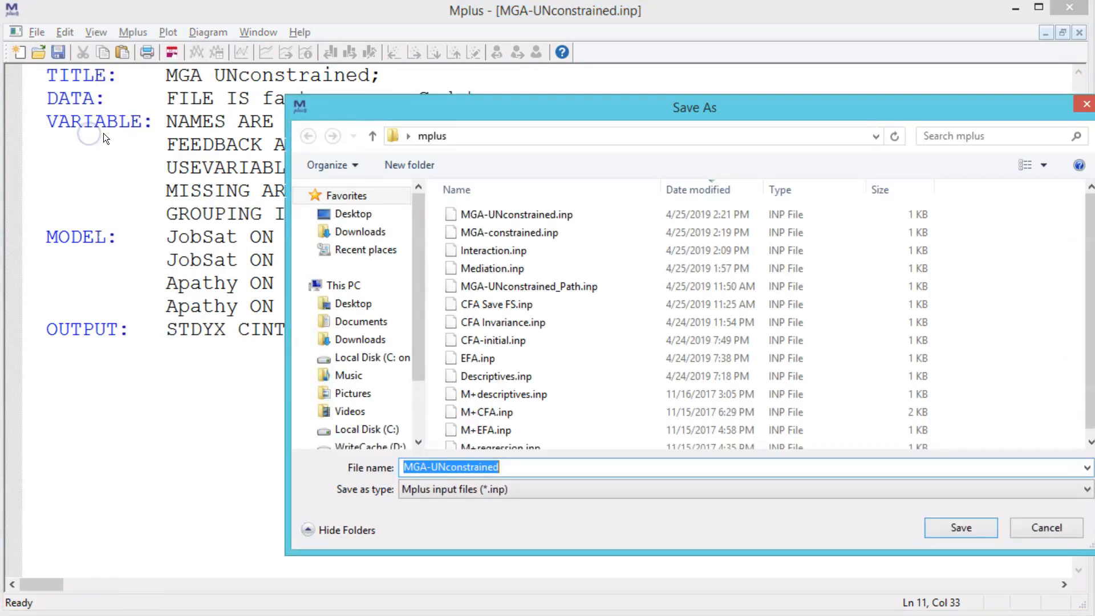
pyautogui.click(530, 289)
pyautogui.click(521, 468)
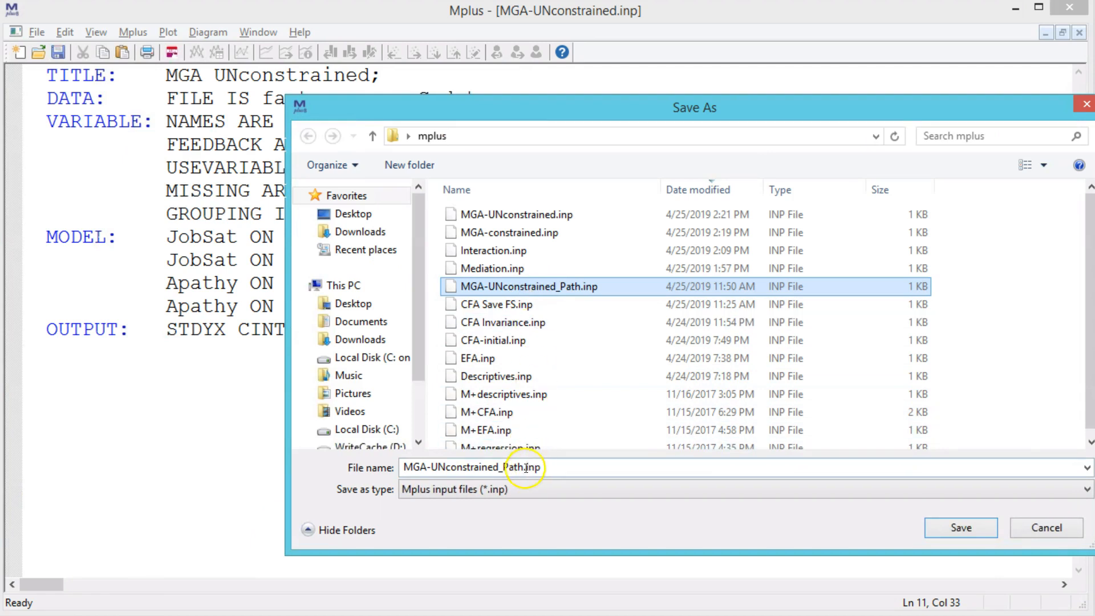
pyautogui.click(947, 525)
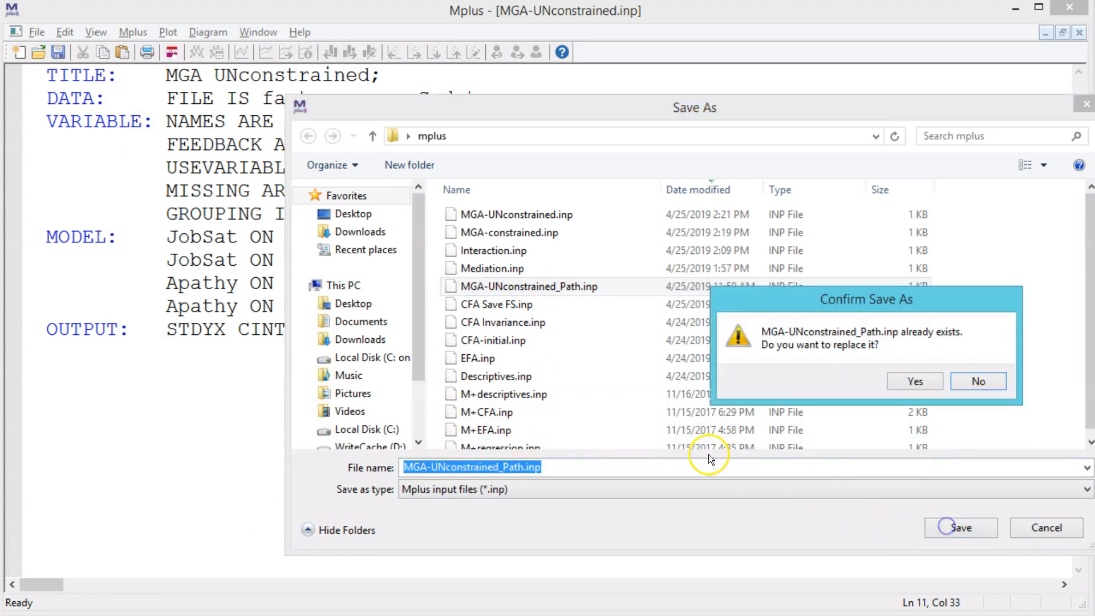
pyautogui.click(888, 382)
# Extend the TITLE line of the input file to read MGA UNconstrained PATH
pyautogui.click(525, 107)
pyautogui.press('Up')
pyautogui.press('Left')
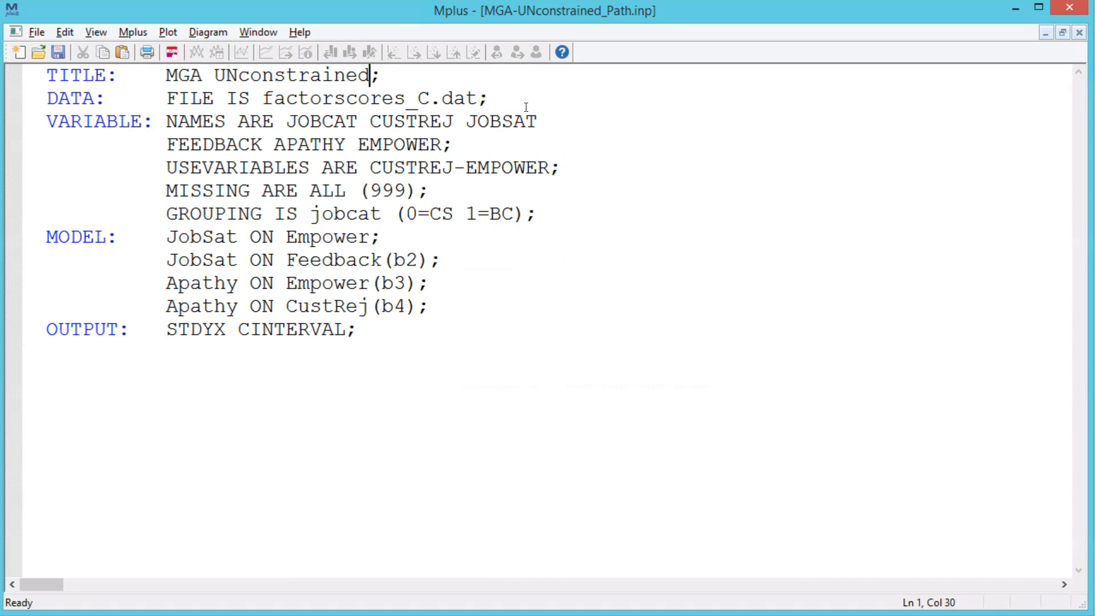
pyautogui.write('PATH')
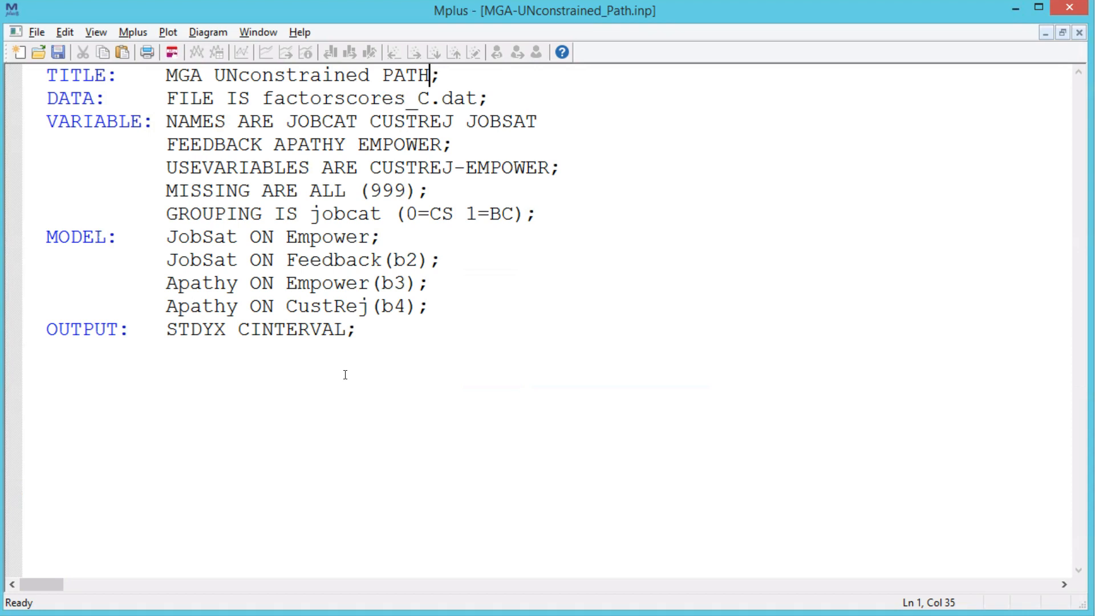
# Run the model with the JobSat ON Empower path left free and show its Model Fit Information
pyautogui.hotkey('alt', 'r')
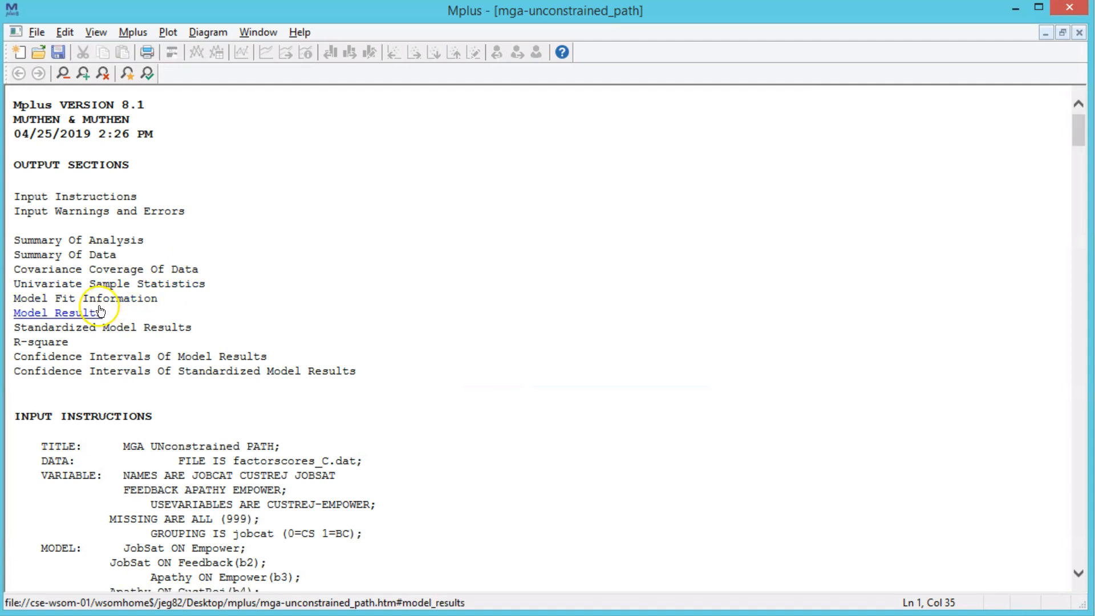
pyautogui.click(101, 302)
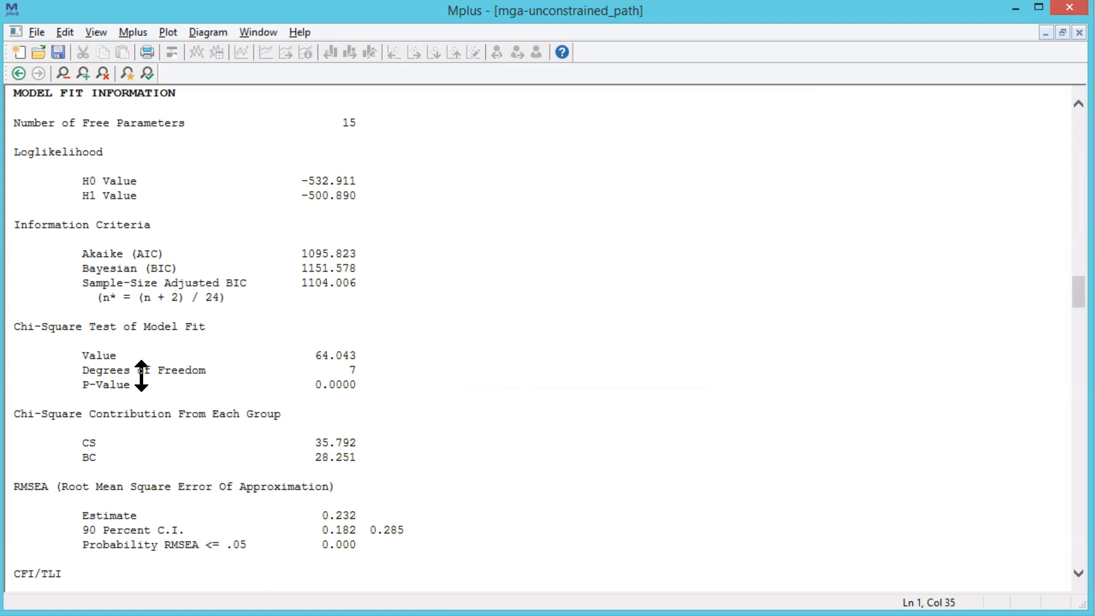
# Switch to Excel and enter 64.037 as the unconstrained chi-square in C3 and 7 as the degrees of freedom in C4
pyautogui.hotkey('alt', 'Tab')
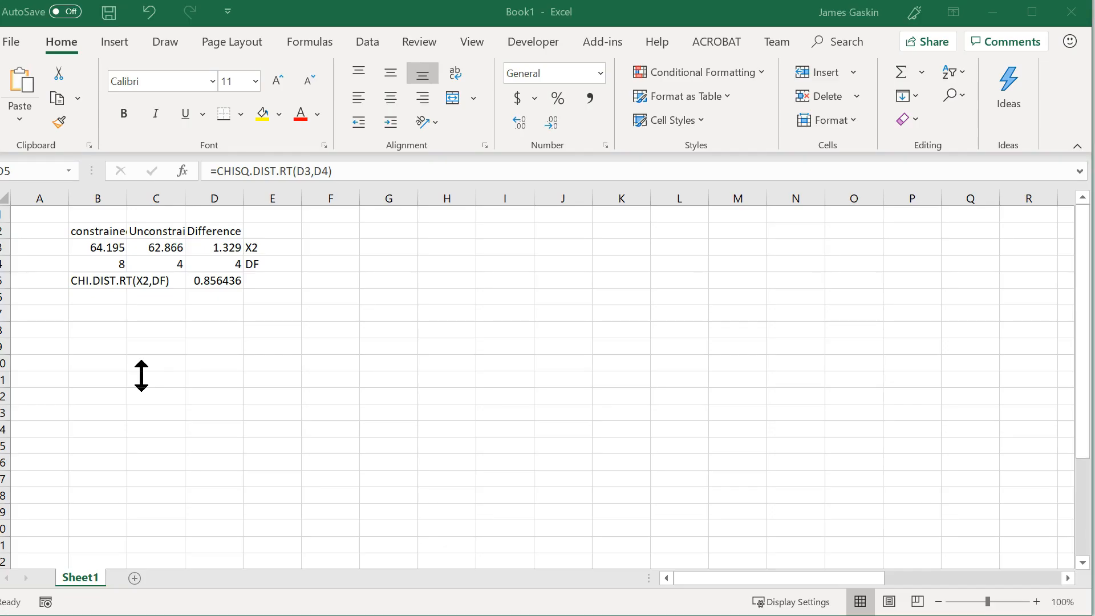
pyautogui.click(141, 249)
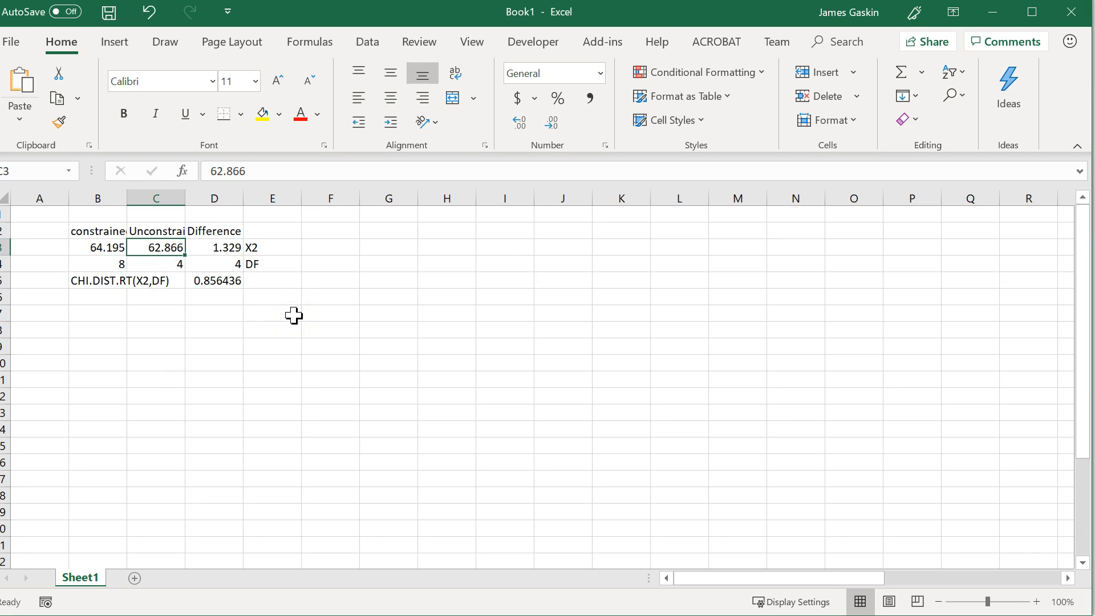
pyautogui.write('64.037')
pyautogui.press('Return')
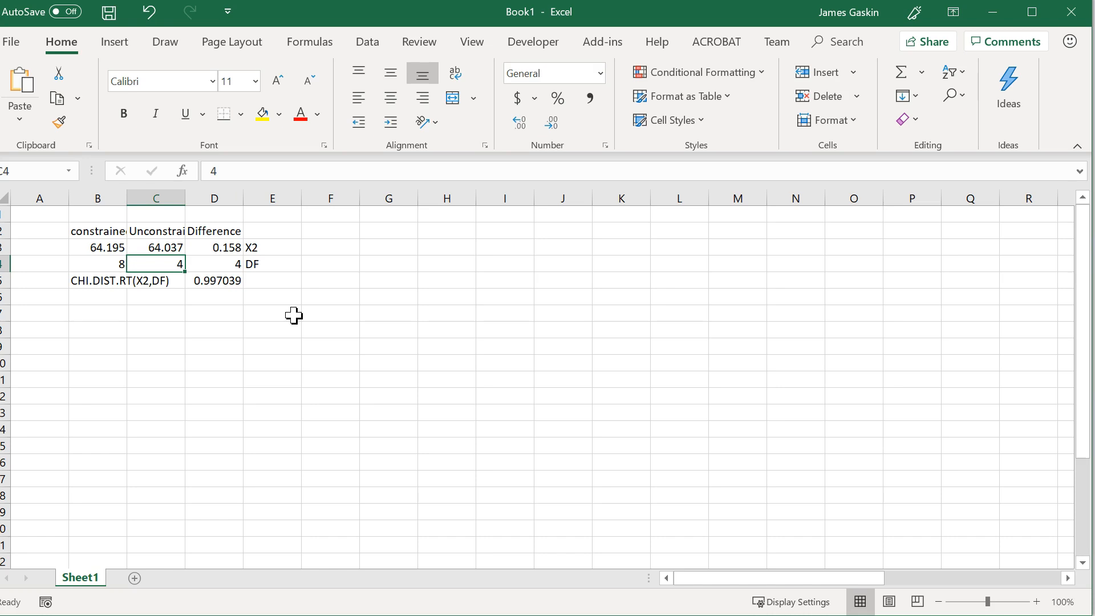
pyautogui.write('7')
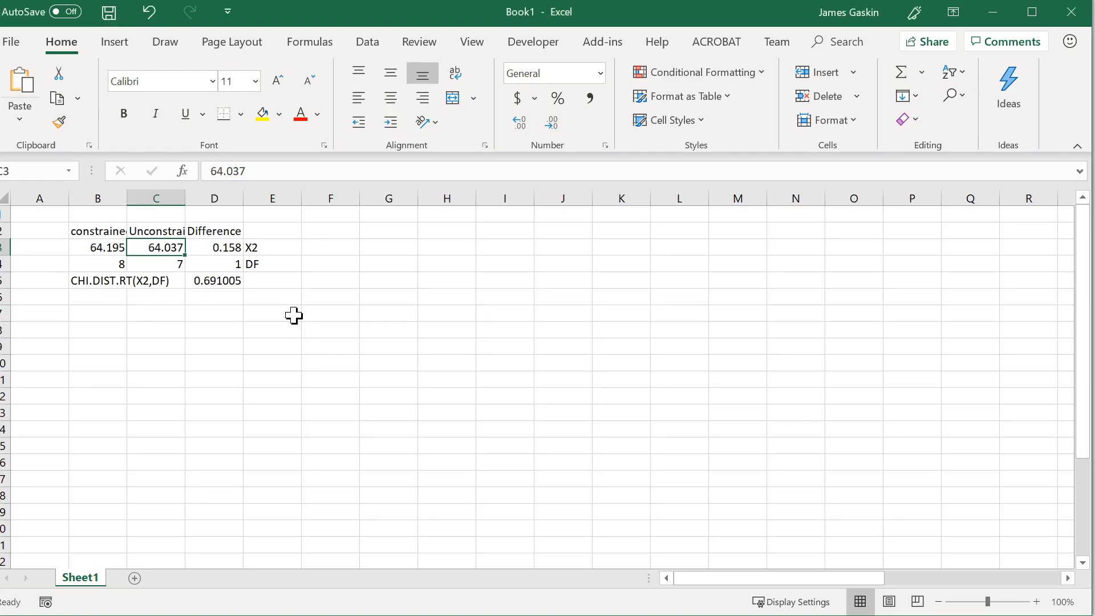
# Correct the unconstrained chi-square in C3 to 64.043 and select the p-value in D5
pyautogui.write('64')
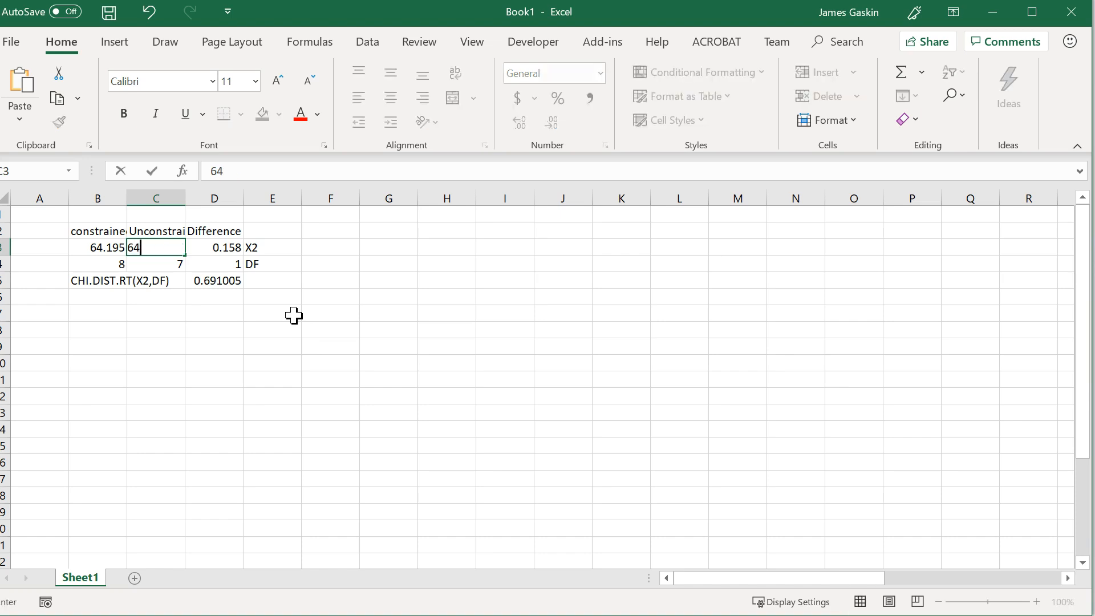
pyautogui.write('.043')
pyautogui.press('Return')
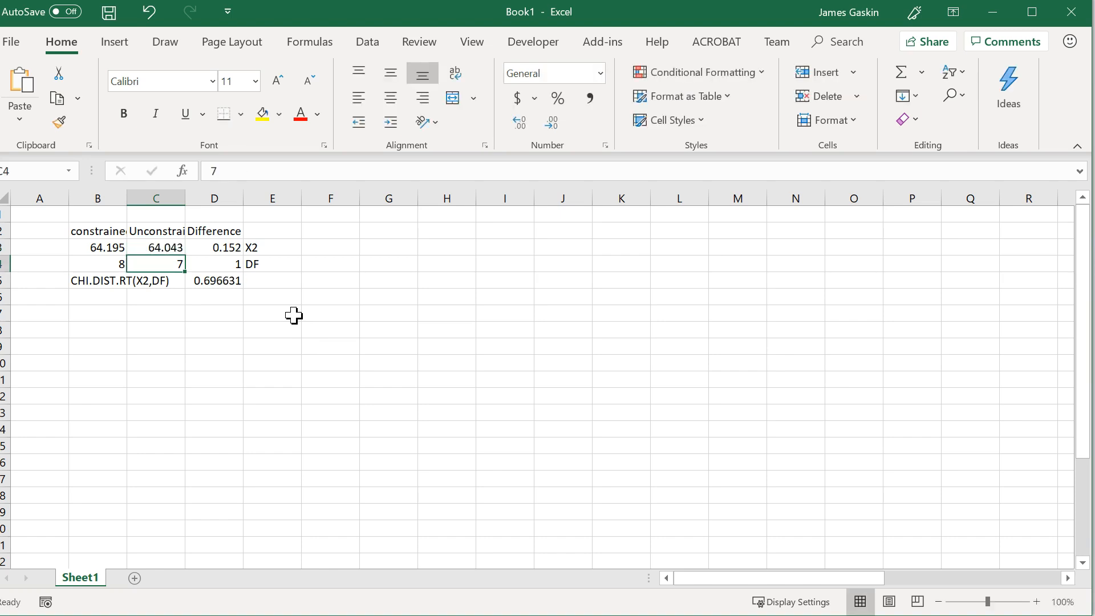
pyautogui.click(240, 285)
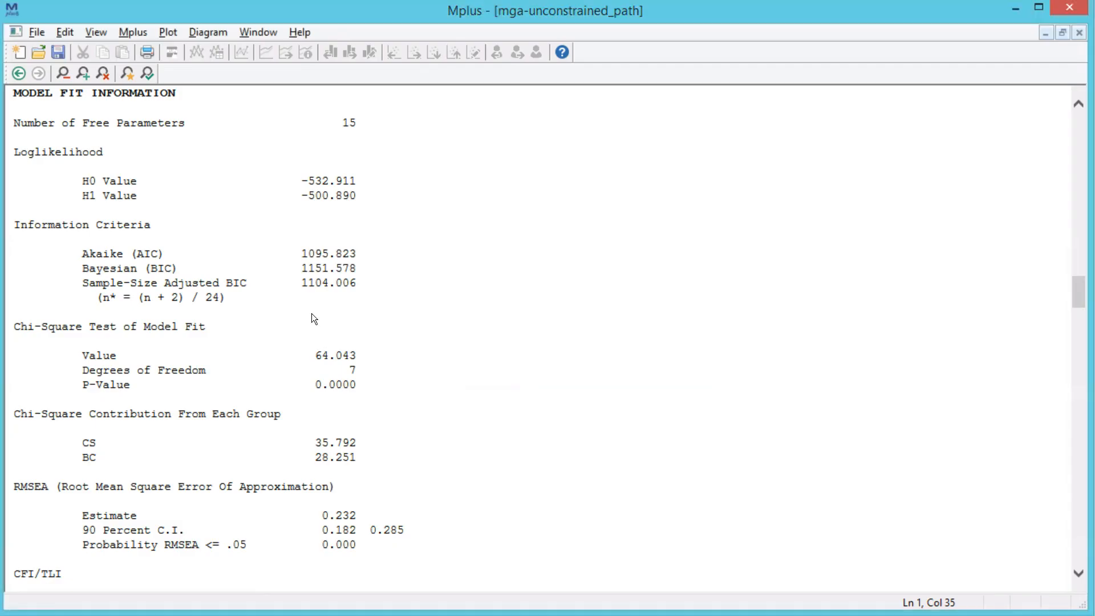
# Return to the Mplus input file and remove the label (b2) from the JobSat ON Feedback path
pyautogui.click(1078, 33)
pyautogui.press('Down')
pyautogui.press('Down')
pyautogui.press('Down')
pyautogui.press('Down')
pyautogui.press('Down')
pyautogui.press('Down')
pyautogui.press('Down')
pyautogui.press('Down')
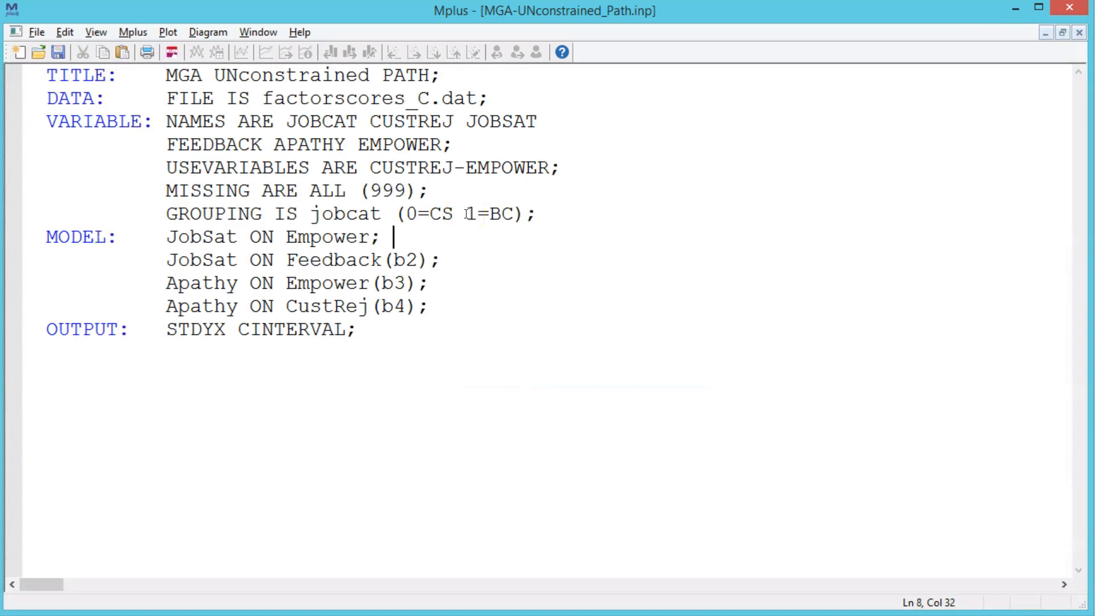
pyautogui.press('BackSpace')
pyautogui.press('BackSpace')
pyautogui.press('BackSpace')
pyautogui.press('BackSpace')
pyautogui.press('BackSpace')
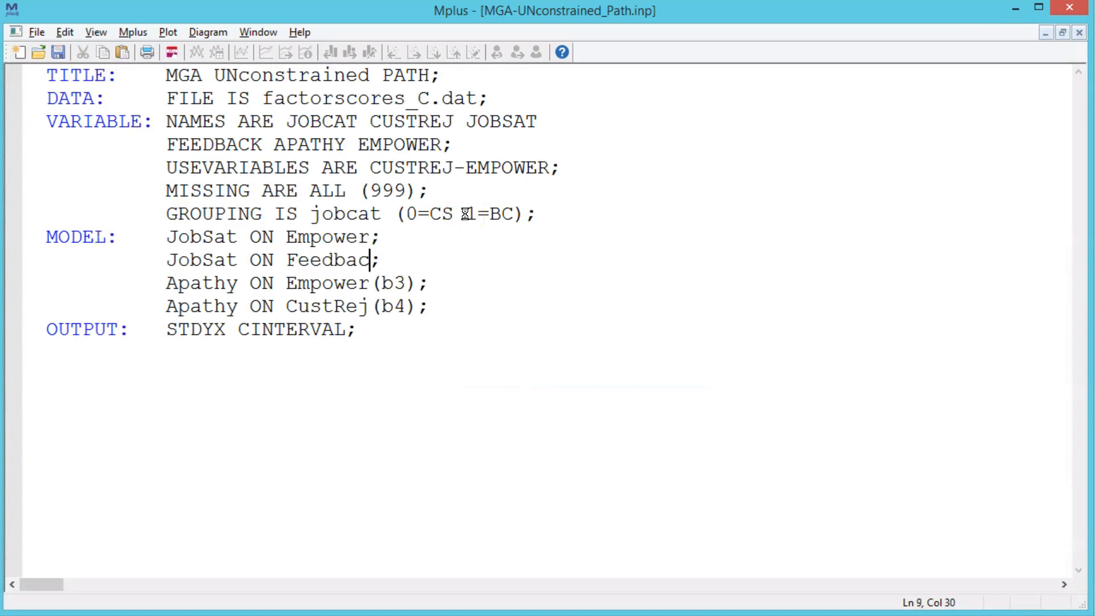
pyautogui.write('k')
# Add the label (b1) to the JobSat ON Empower path, directly before its semicolon
pyautogui.press('Up')
pyautogui.press('Left')
pyautogui.write('()')
pyautogui.press('Left')
pyautogui.write('b')
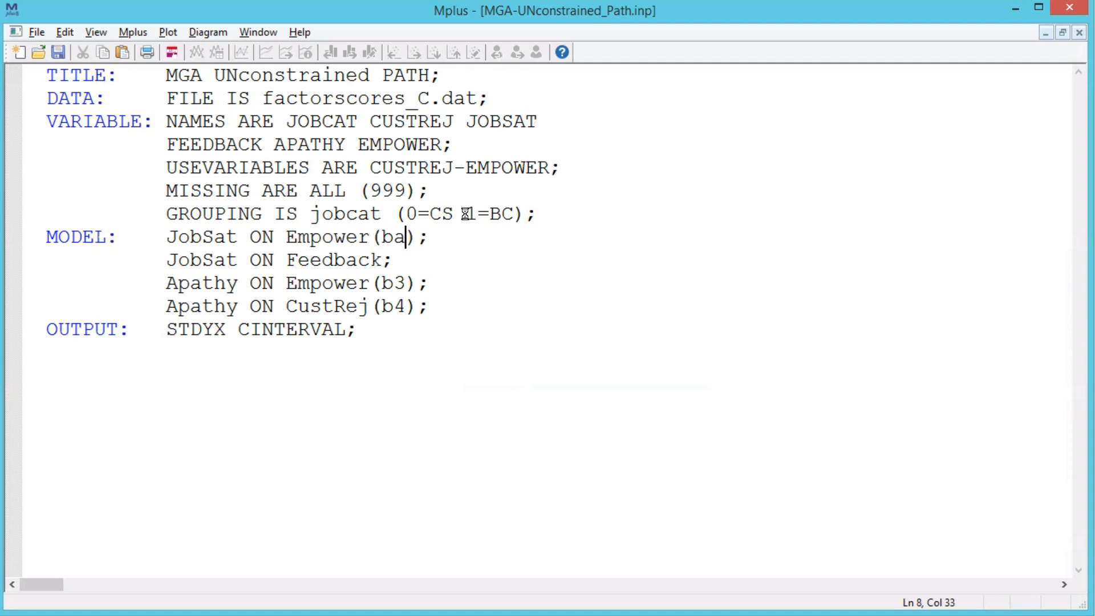
pyautogui.write('1')
# Run the model with the JobSat ON Feedback path left free and show its Model Fit Information
pyautogui.hotkey('alt', 'r')
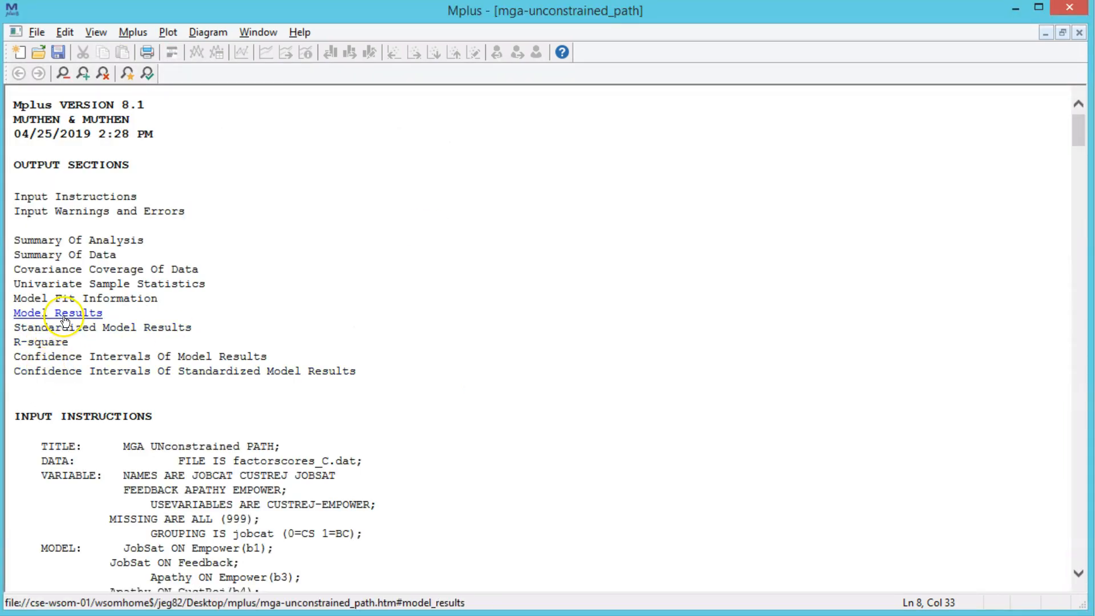
pyautogui.click(65, 302)
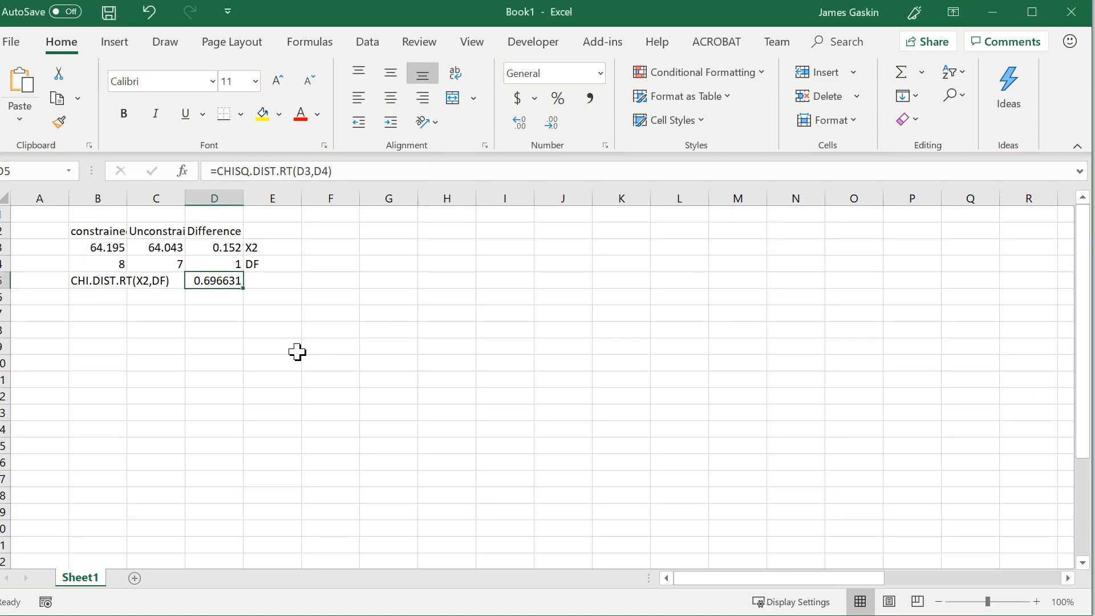
# In the Excel sheet, enter 63.013 as the unconstrained chi-square in C3 and select the p-value in D5
pyautogui.press('Up')
pyautogui.press('Up')
pyautogui.press('Left')
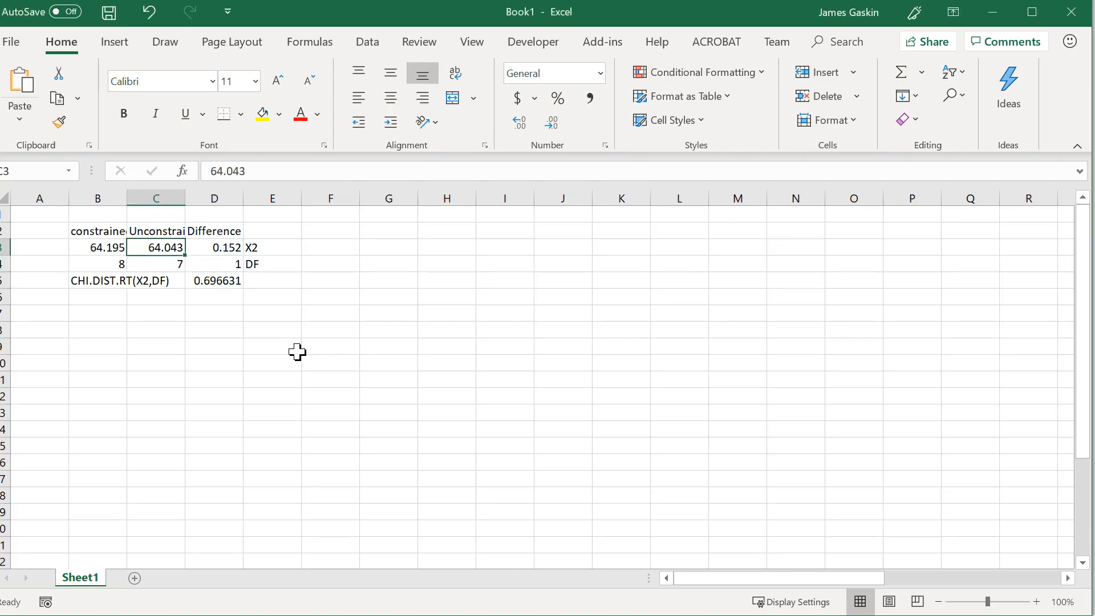
pyautogui.write('63.013')
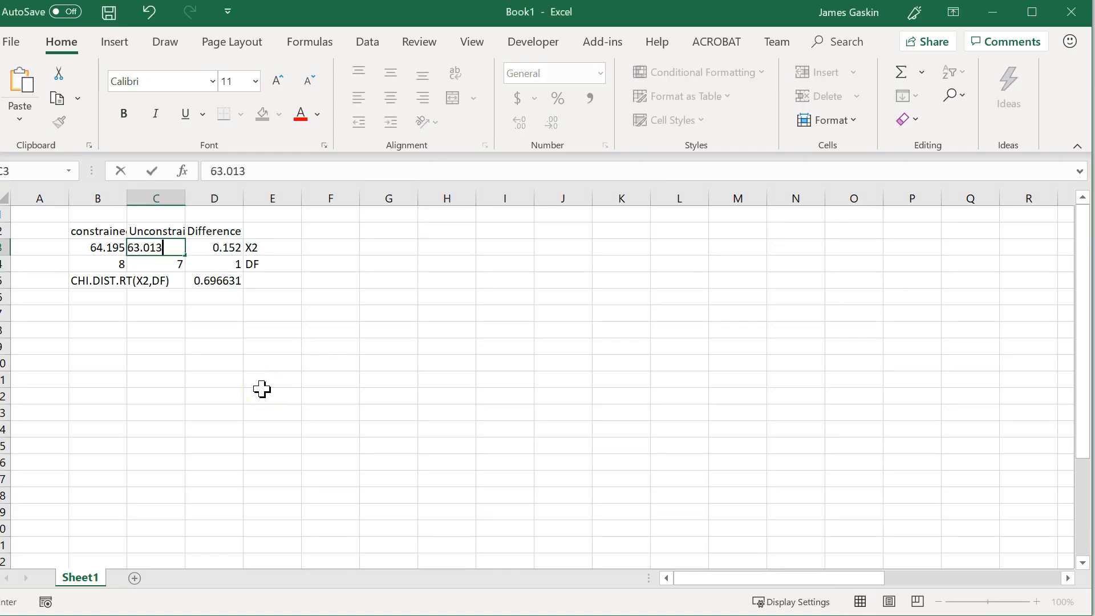
pyautogui.press('Return')
pyautogui.press('Right')
pyautogui.press('Down')
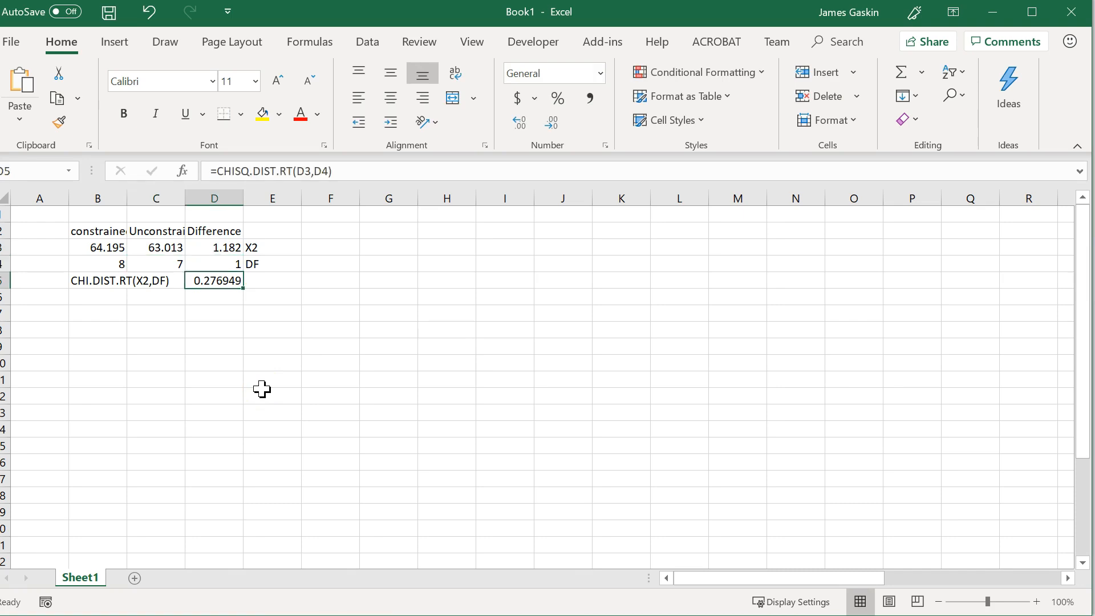